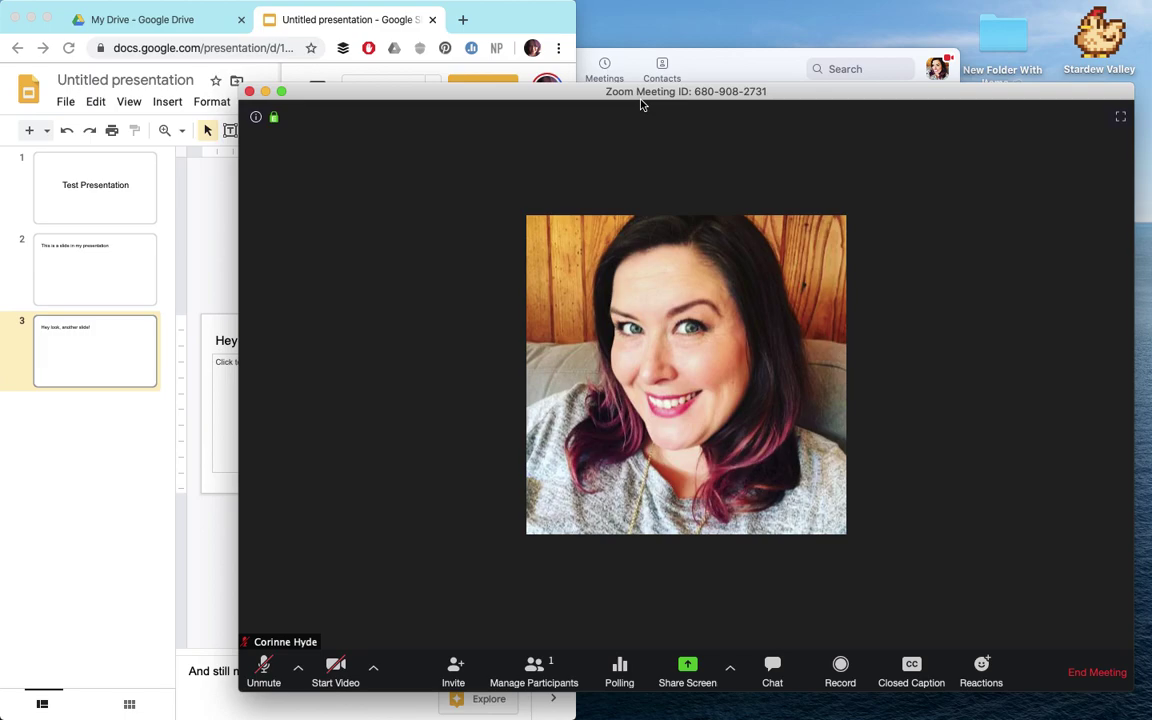
# Step: Bring the Google Slides editor forward and select the Test Presentation title slide, keeping the Zoom meeting window beside it
pyautogui.moveTo(640, 104); pyautogui.dragTo(615, 80)
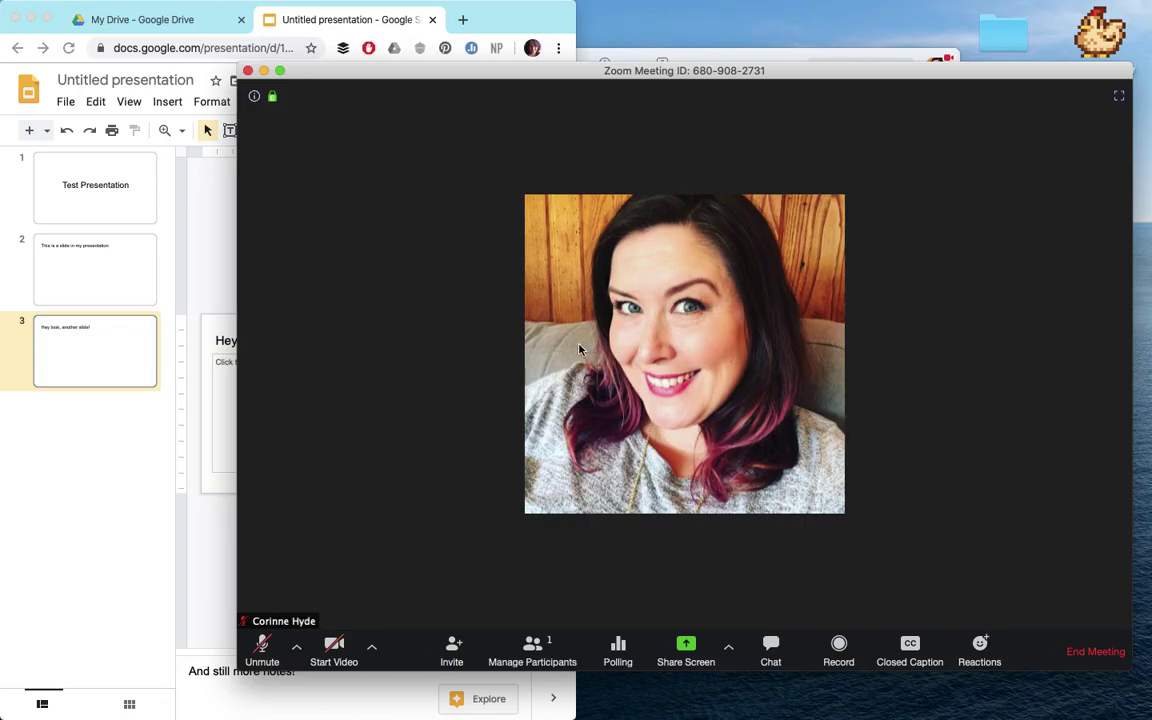
pyautogui.click(524, 22)
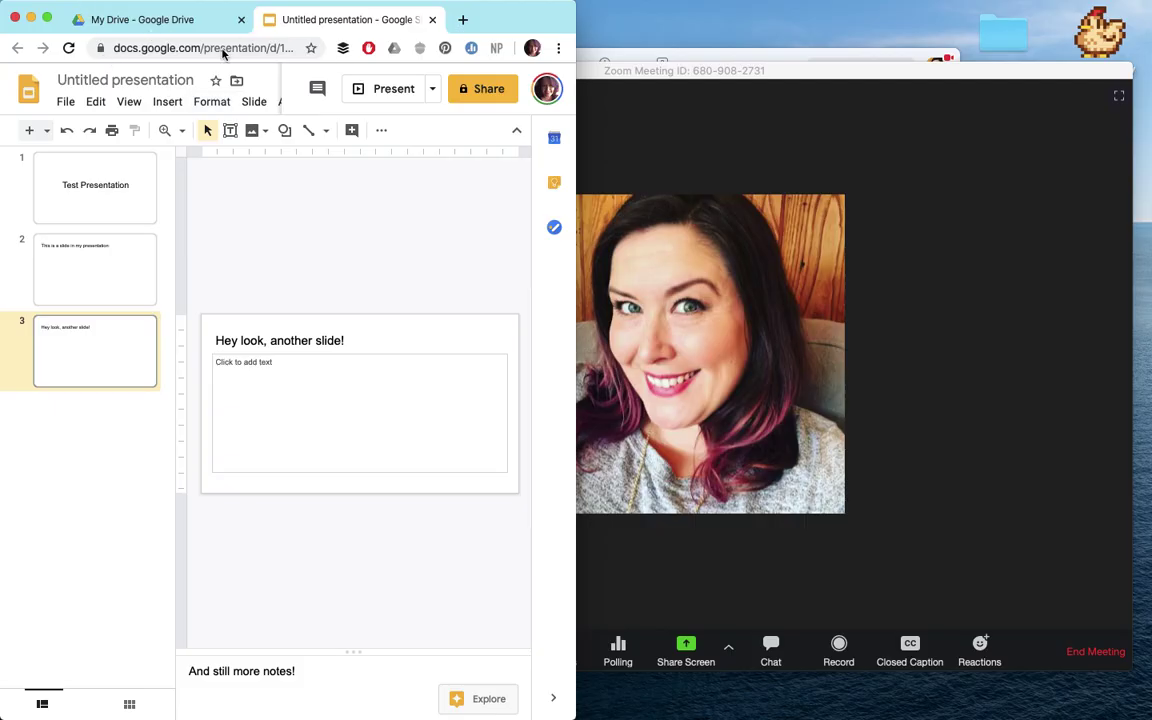
pyautogui.click(99, 204)
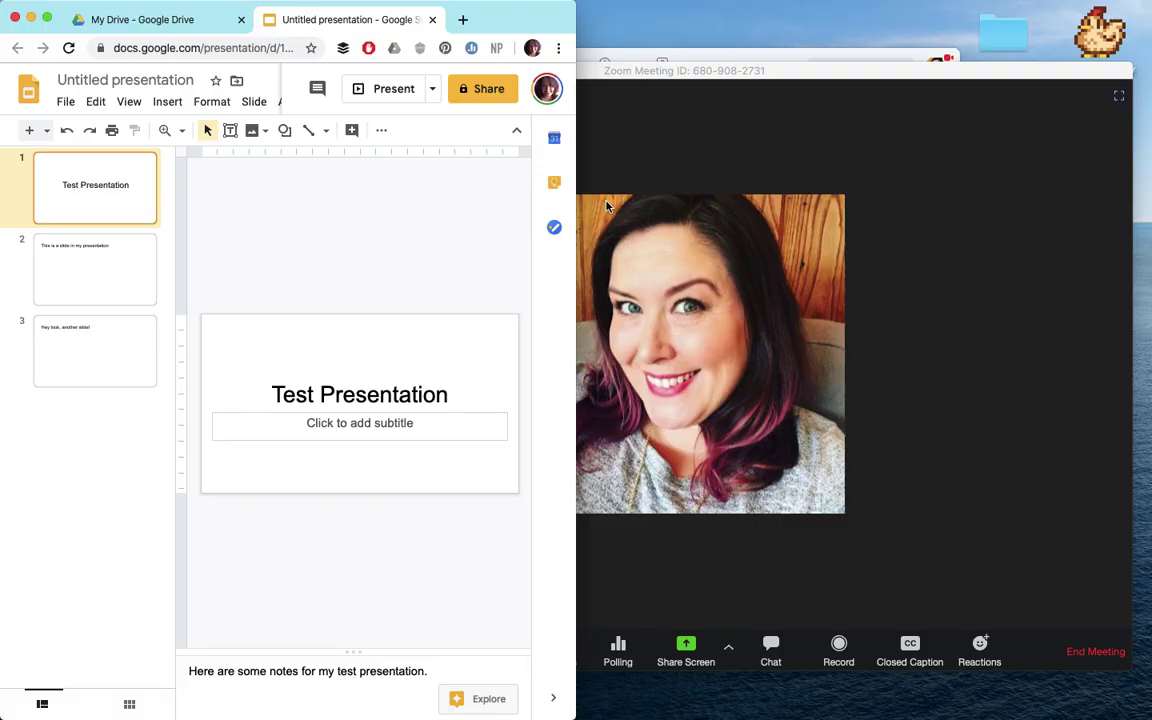
pyautogui.moveTo(745, 72); pyautogui.dragTo(774, 77)
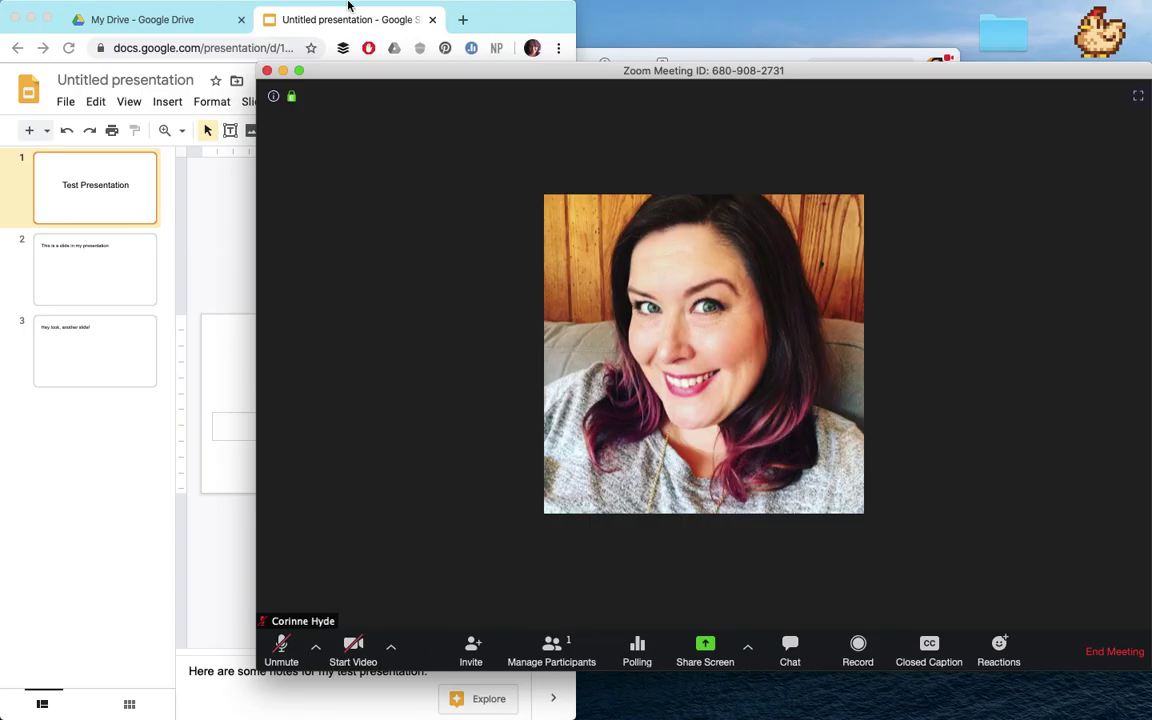
# Step: Start the slideshow in Presenter view from the title slide
pyautogui.click(349, 12)
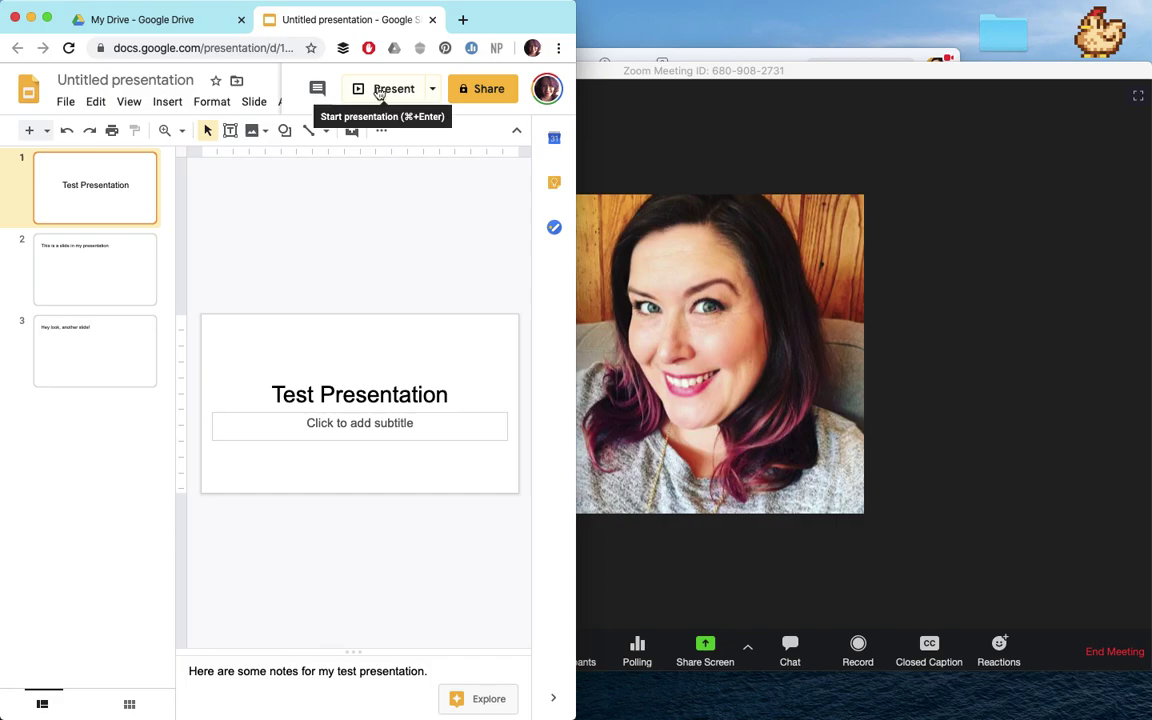
pyautogui.click(434, 90)
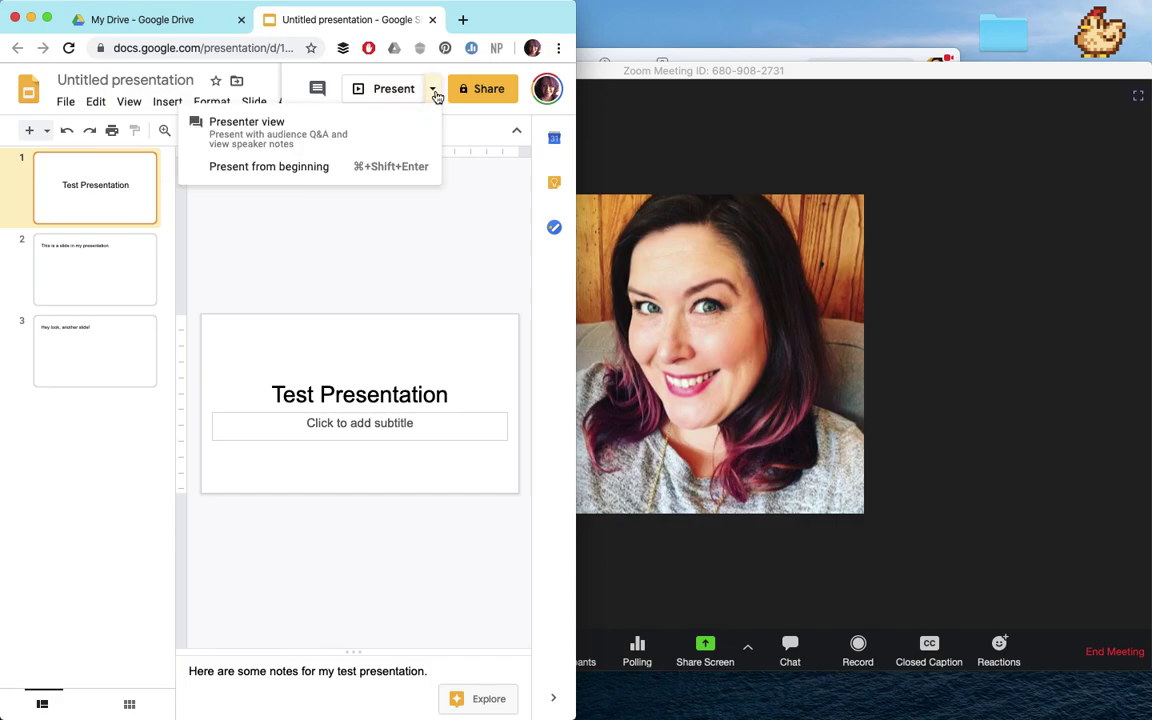
pyautogui.click(367, 132)
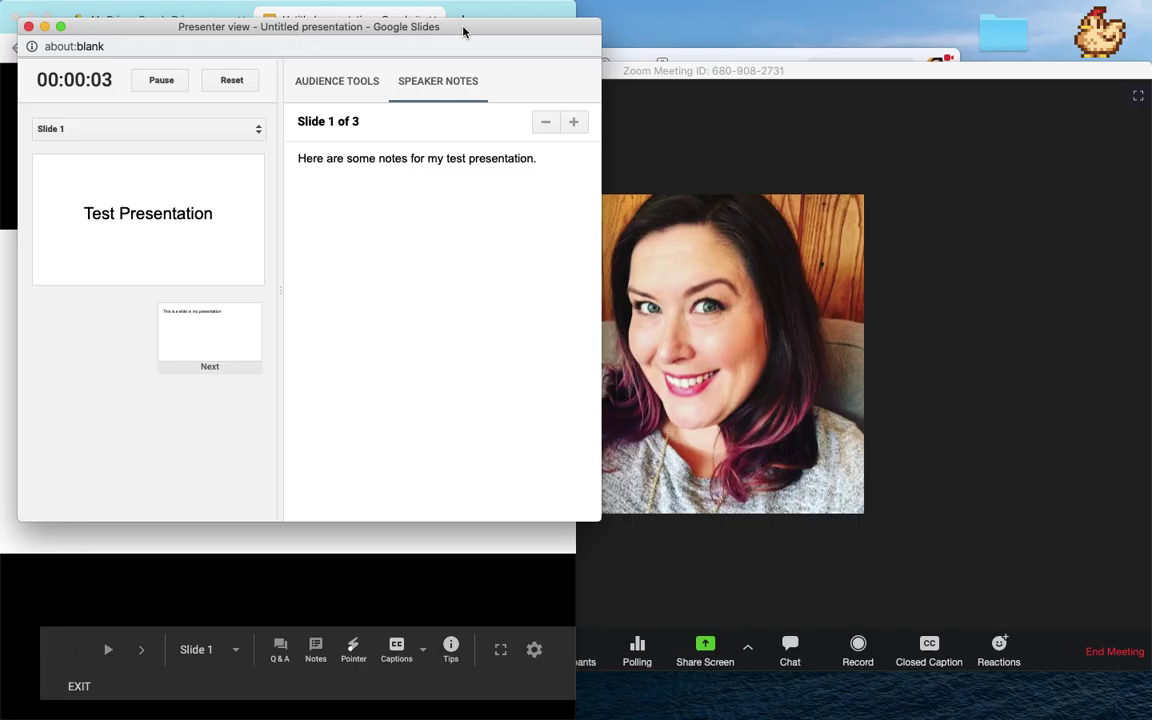
# Step: Move the Presenter view window away from the slideshow and resize the slideshow's browser window to fit the slide closely
pyautogui.moveTo(463, 32); pyautogui.dragTo(994, 143)
pyautogui.click(512, 19)
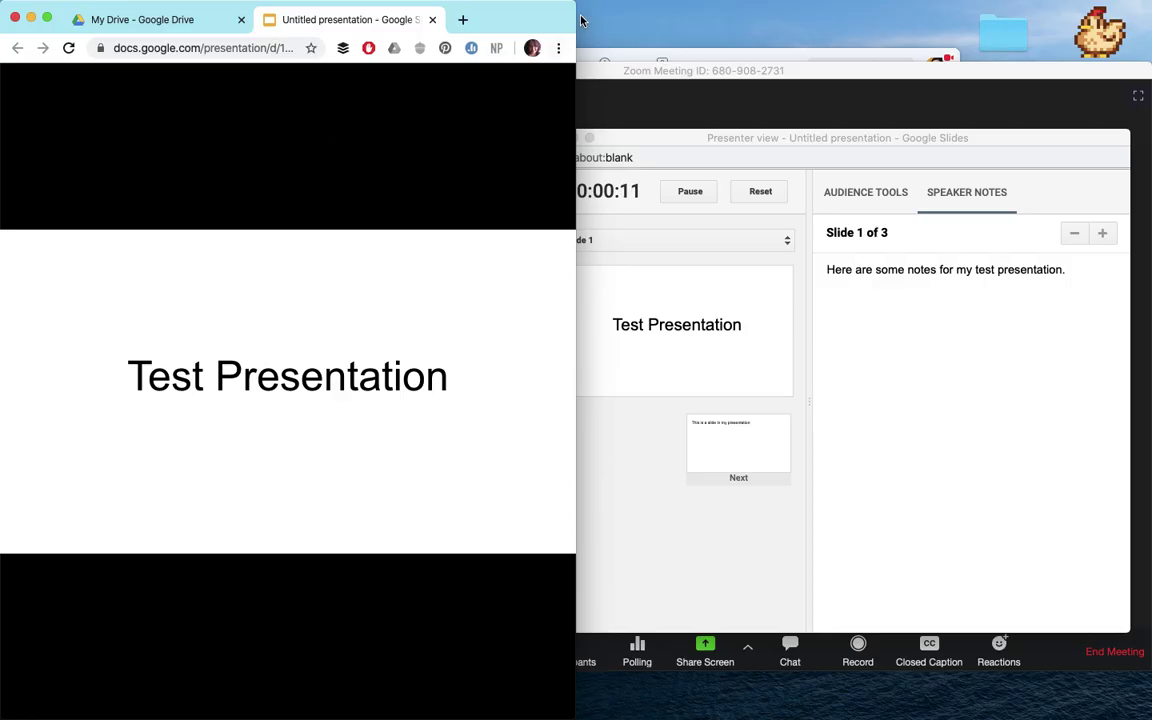
pyautogui.moveTo(558, 15); pyautogui.dragTo(711, 255)
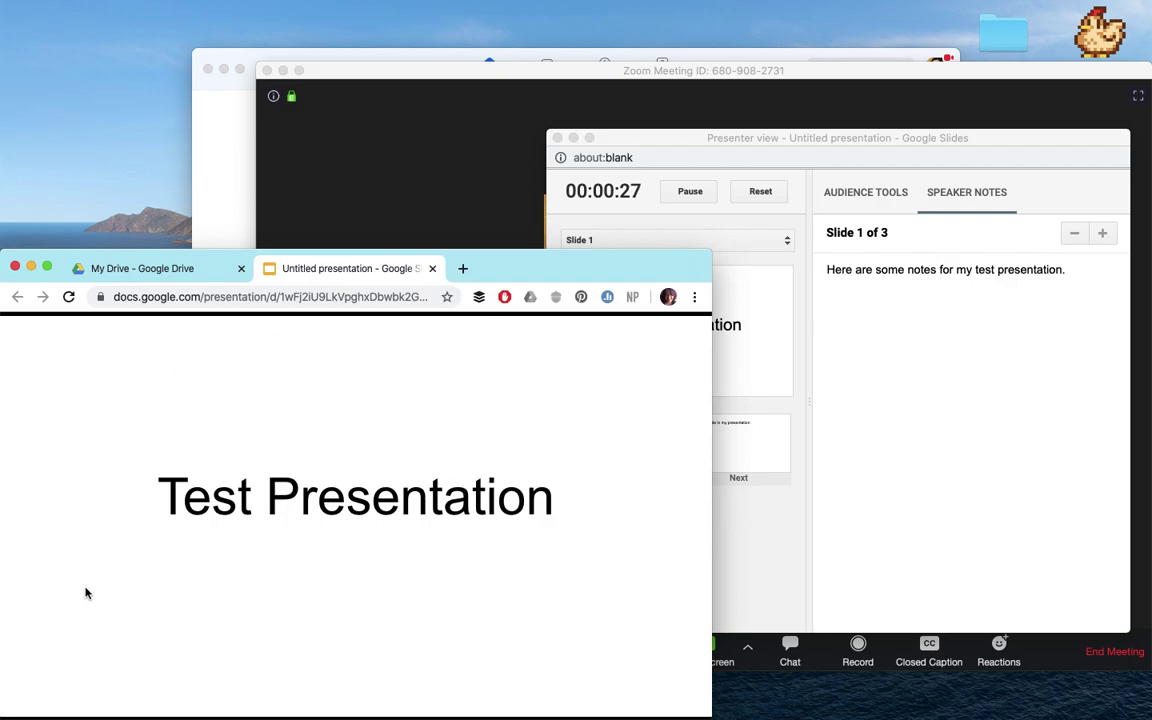
pyautogui.moveTo(231, 548)
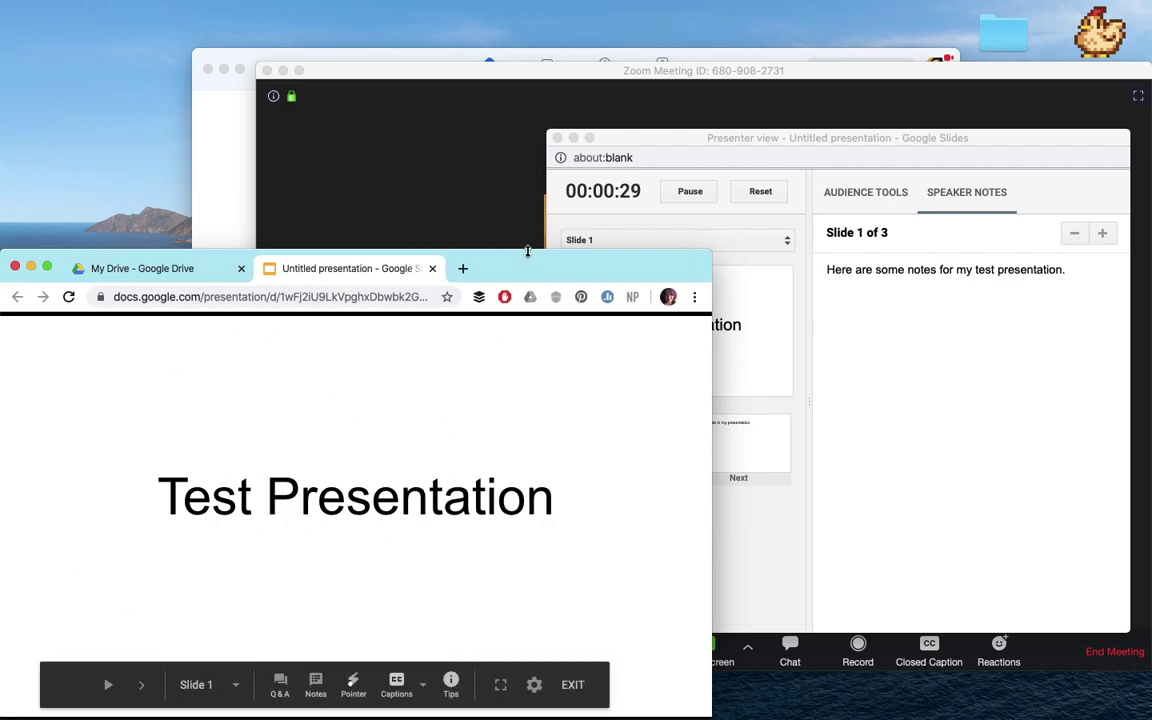
pyautogui.moveTo(565, 272); pyautogui.dragTo(568, 27)
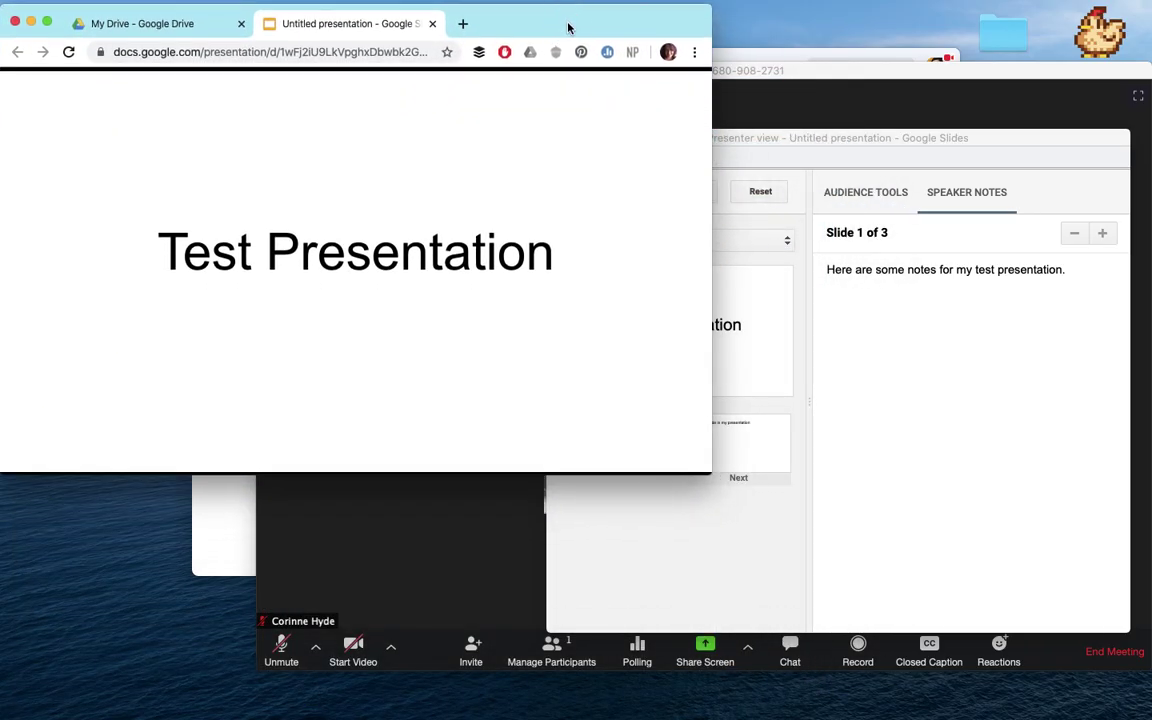
# Step: Switch to the Zoom meeting, put it in full screen and return it to a window
pyautogui.click(826, 80)
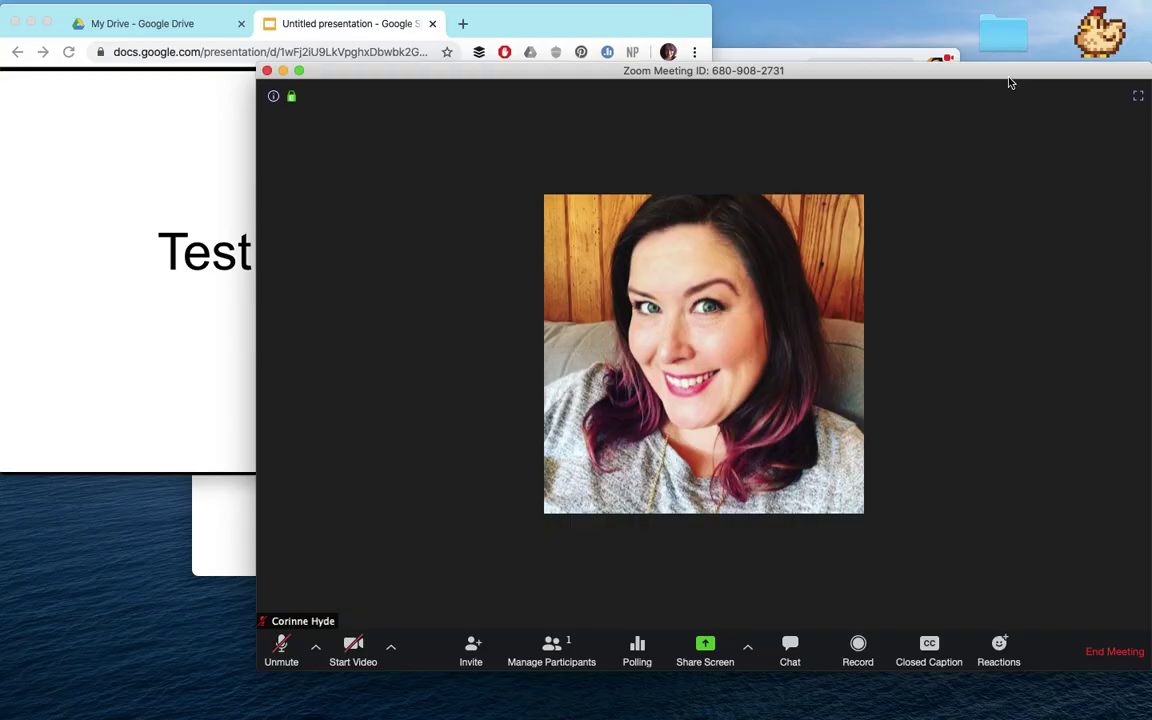
pyautogui.moveTo(1010, 83); pyautogui.dragTo(850, 72)
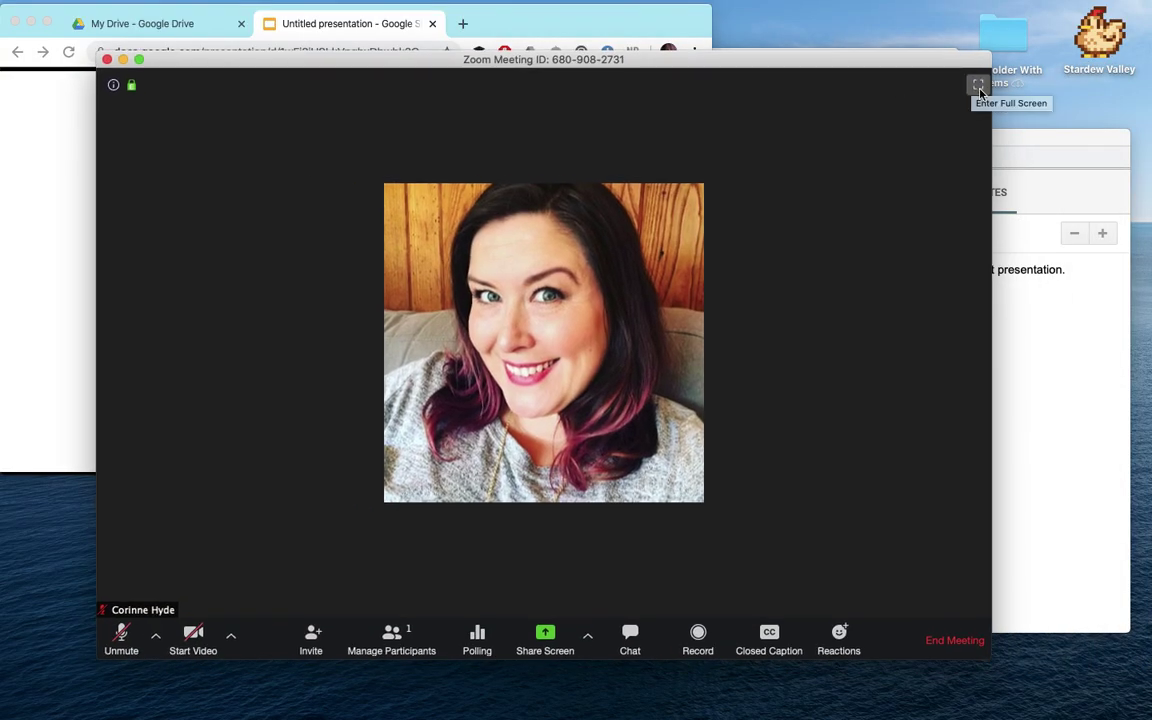
pyautogui.click(979, 87)
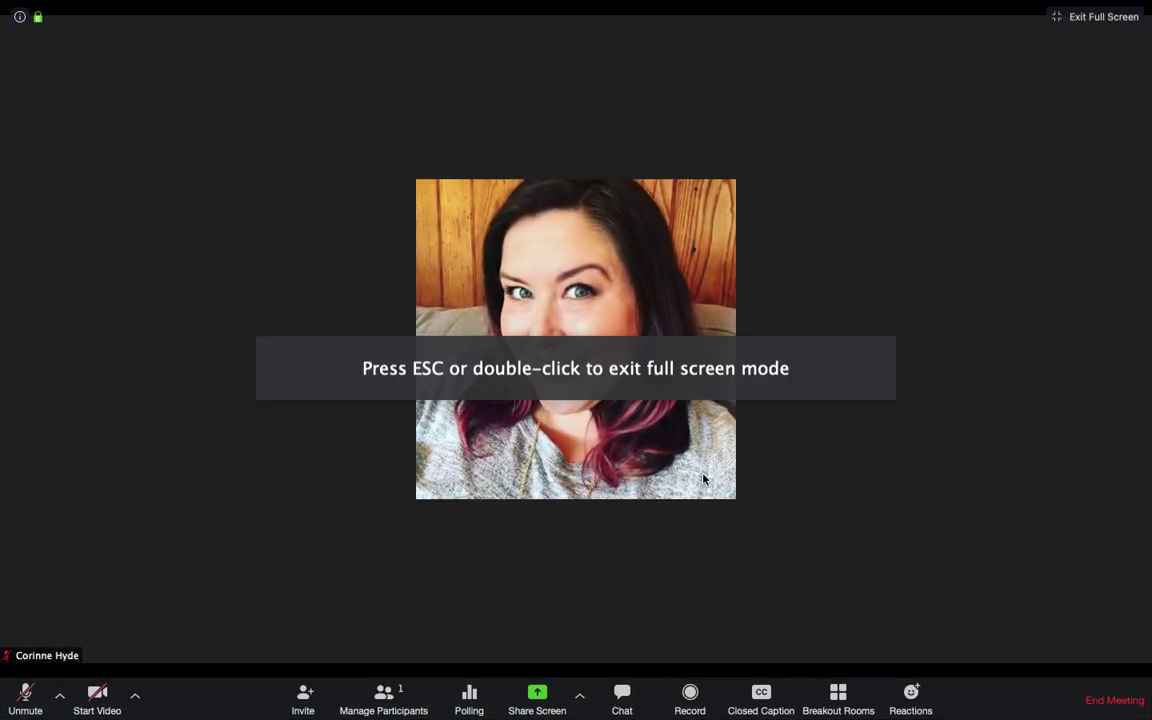
pyautogui.click(1098, 18)
# Step: Shrink the Zoom meeting window and position it partly over the slideshow window
pyautogui.moveTo(783, 62); pyautogui.dragTo(895, 70)
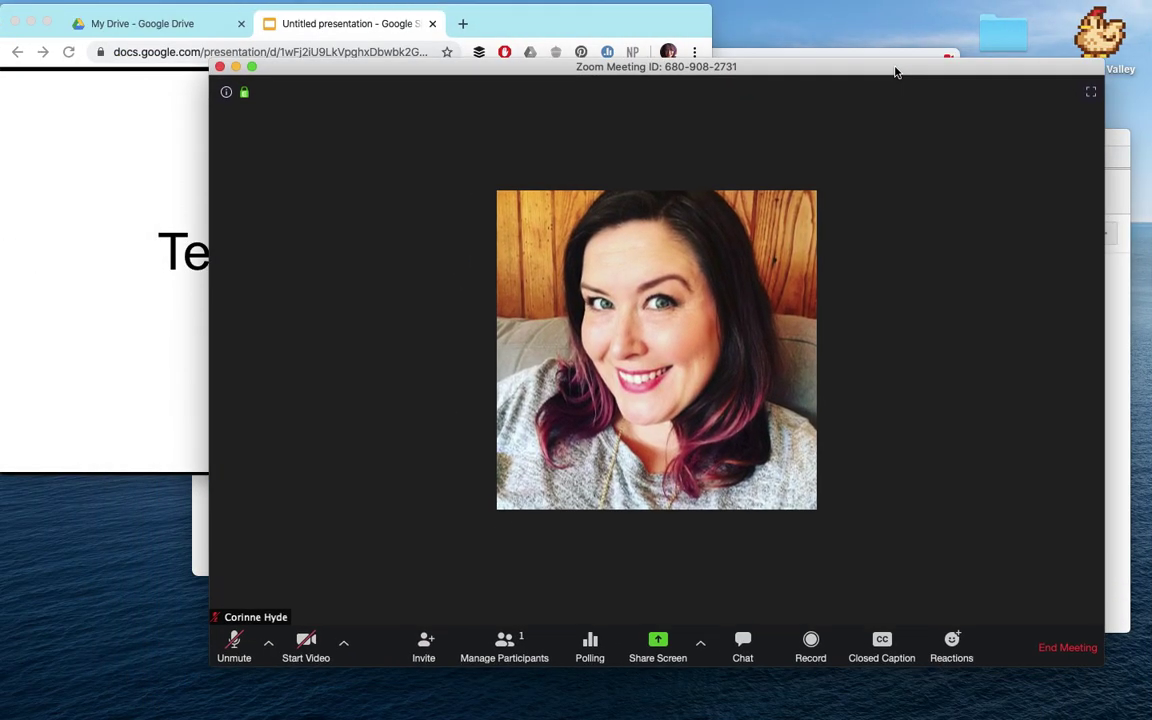
pyautogui.moveTo(210, 60); pyautogui.dragTo(623, 103)
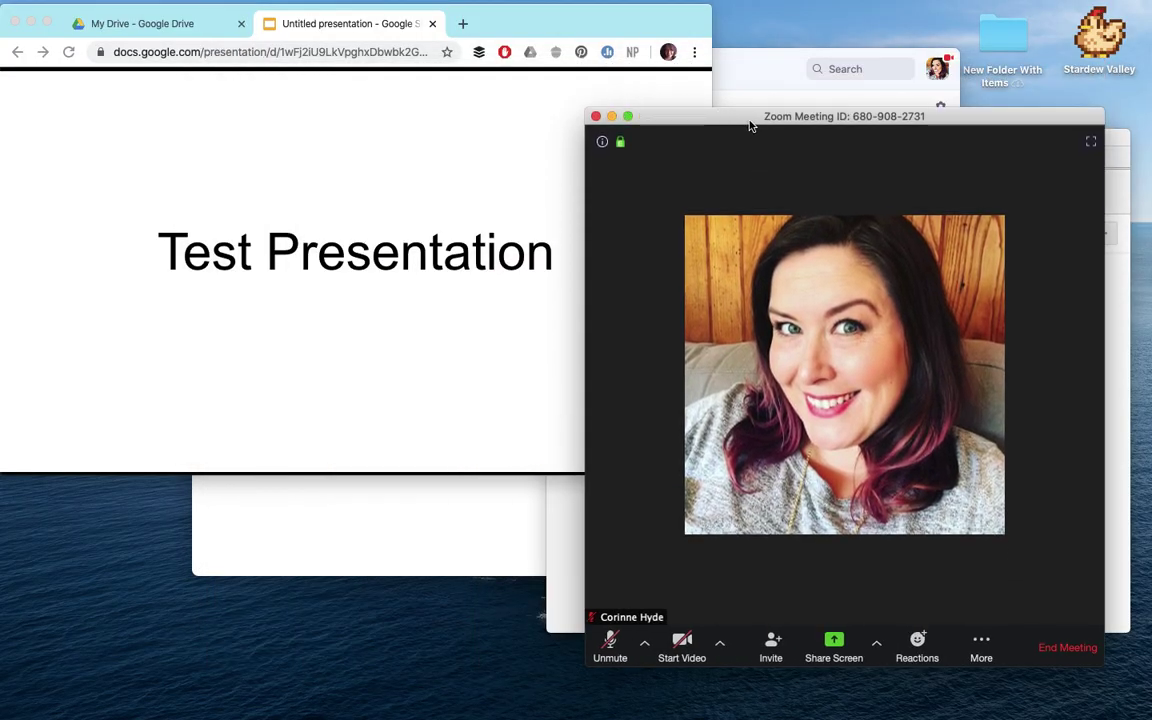
pyautogui.moveTo(751, 121); pyautogui.dragTo(555, 107)
# Step: Bring Presenter view forward and examine its slide list and audience tools, ending on the speaker notes
pyautogui.click(990, 139)
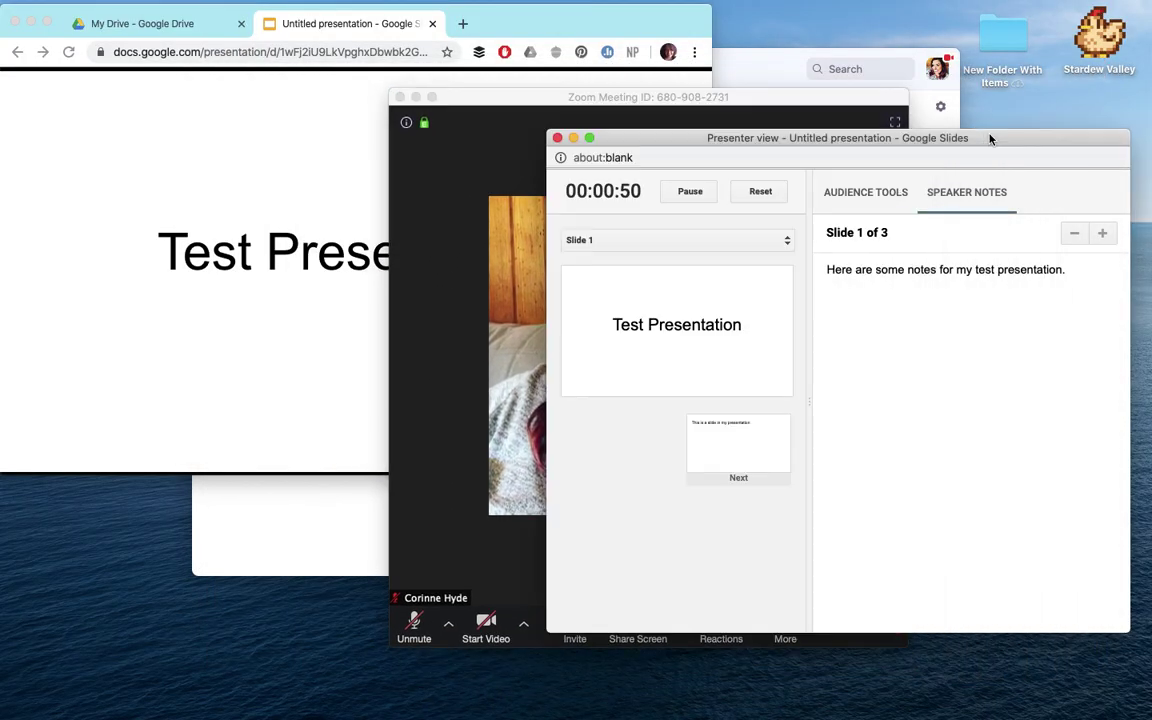
pyautogui.moveTo(982, 140); pyautogui.dragTo(873, 37)
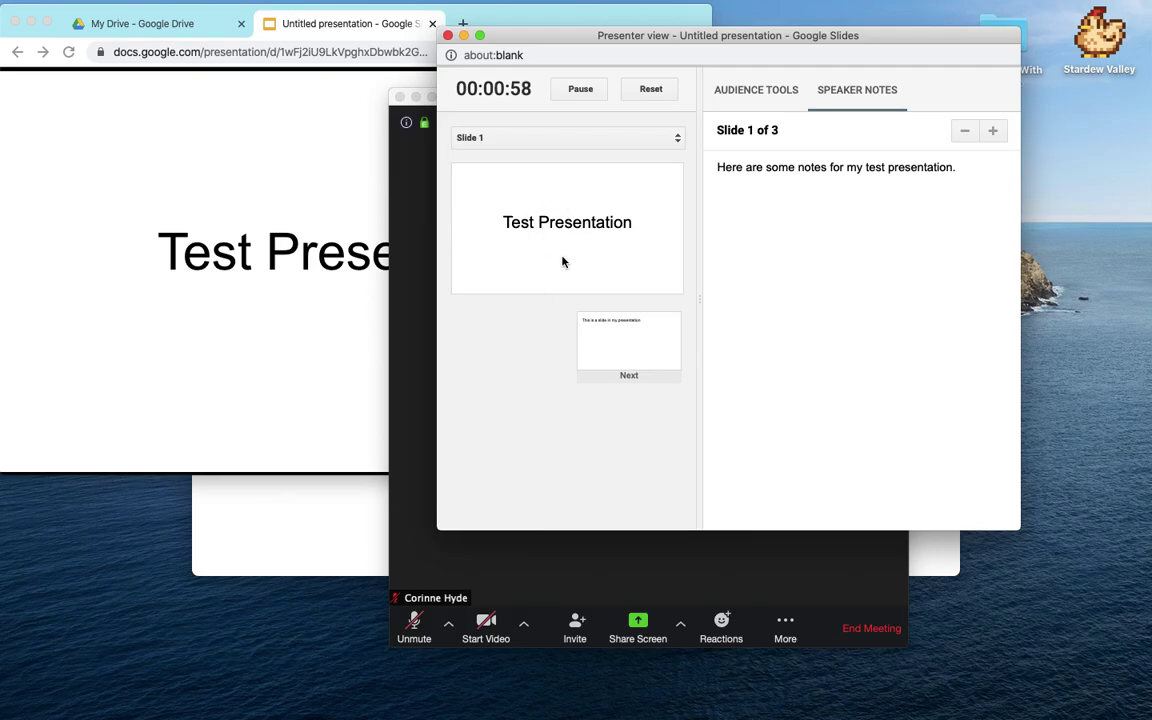
pyautogui.click(675, 138)
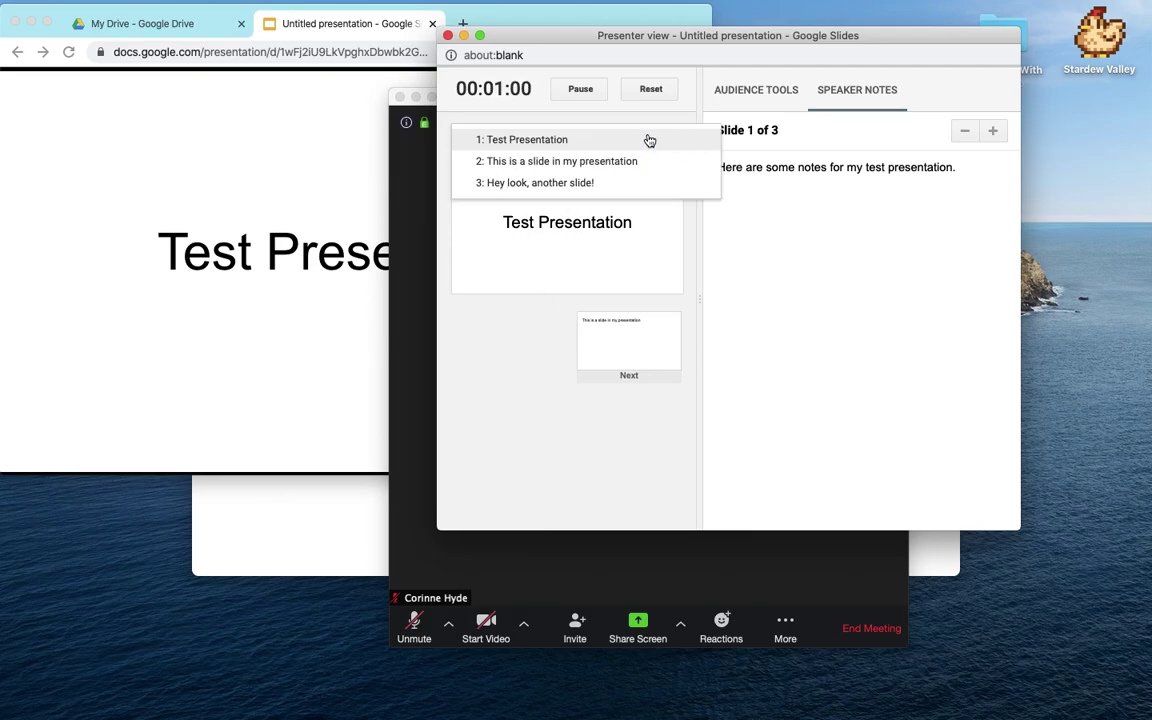
pyautogui.click(610, 140)
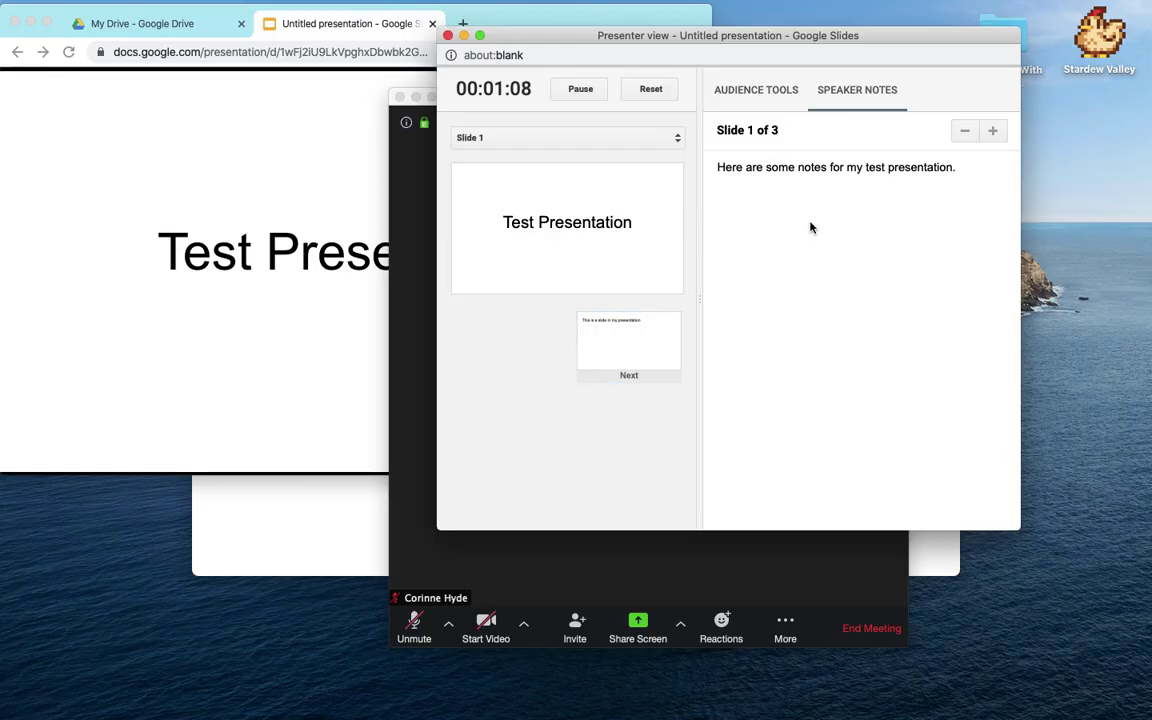
pyautogui.click(768, 92)
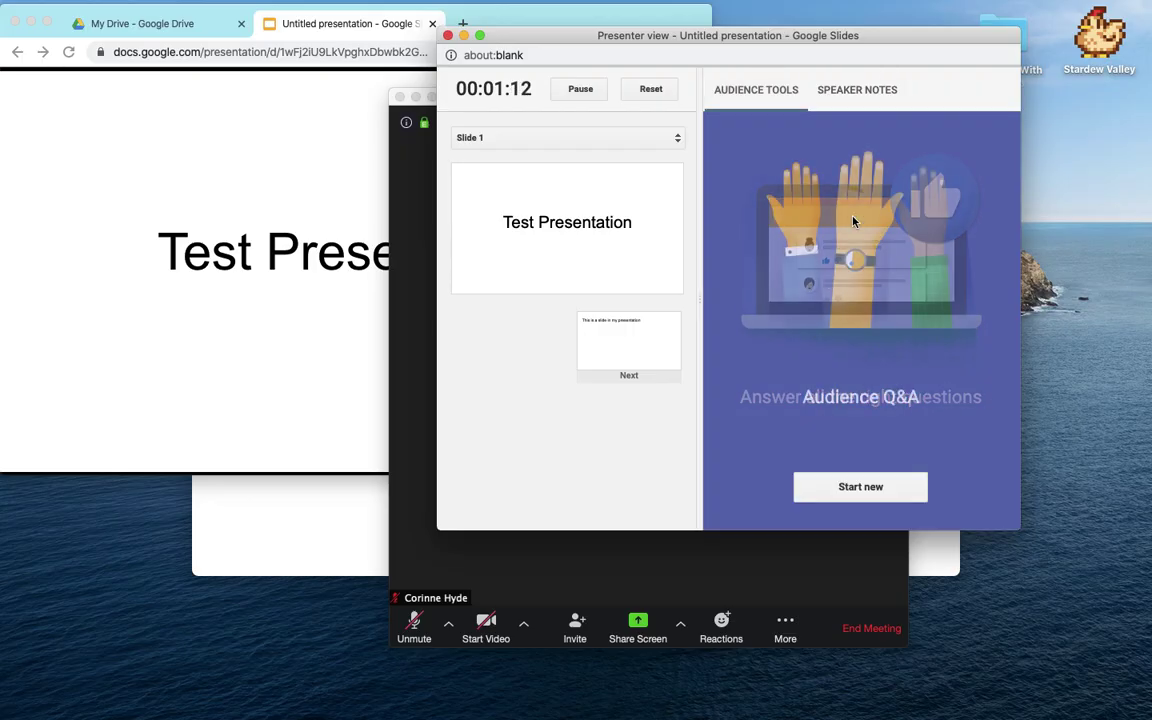
pyautogui.click(842, 93)
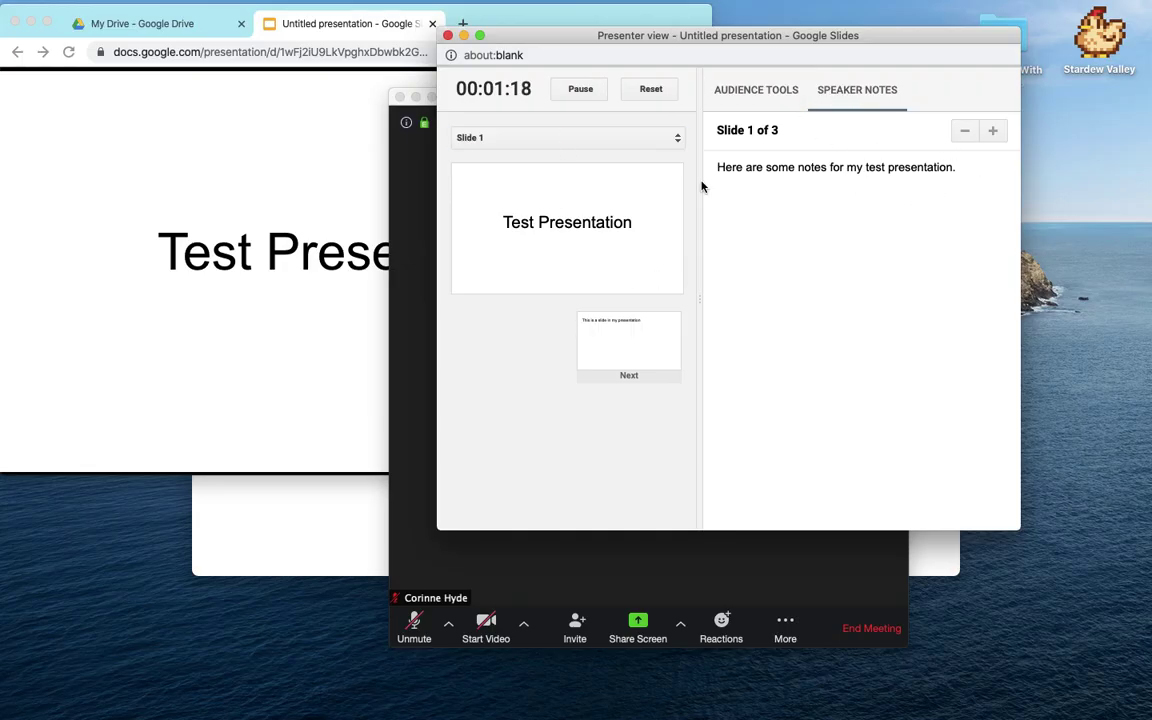
# Step: Enlarge the speaker notes text by one step and jump to slide 2, "This is a slide in my presentation"
pyautogui.click(991, 133)
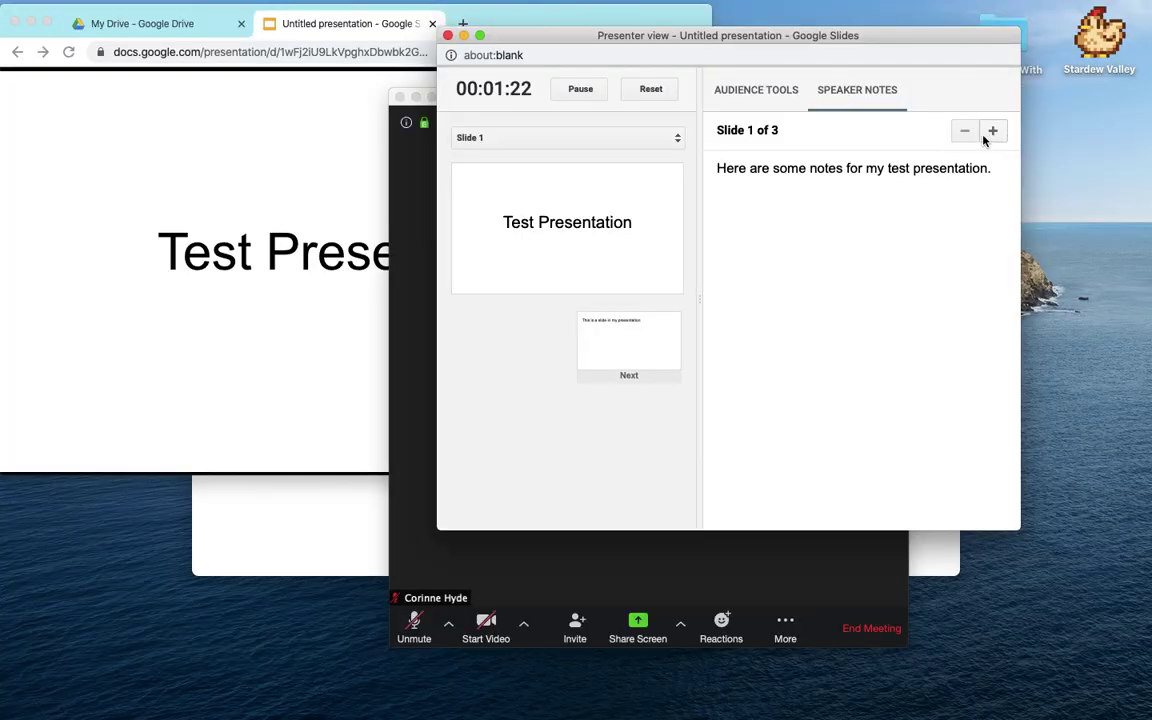
pyautogui.click(640, 137)
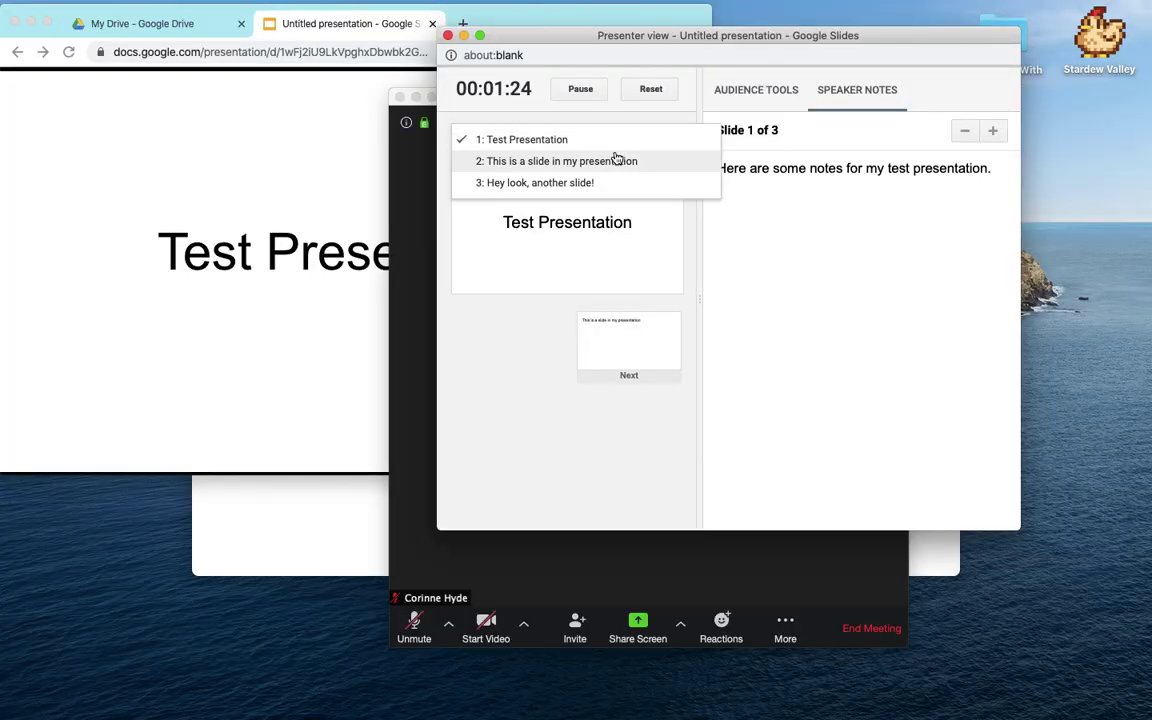
pyautogui.click(612, 159)
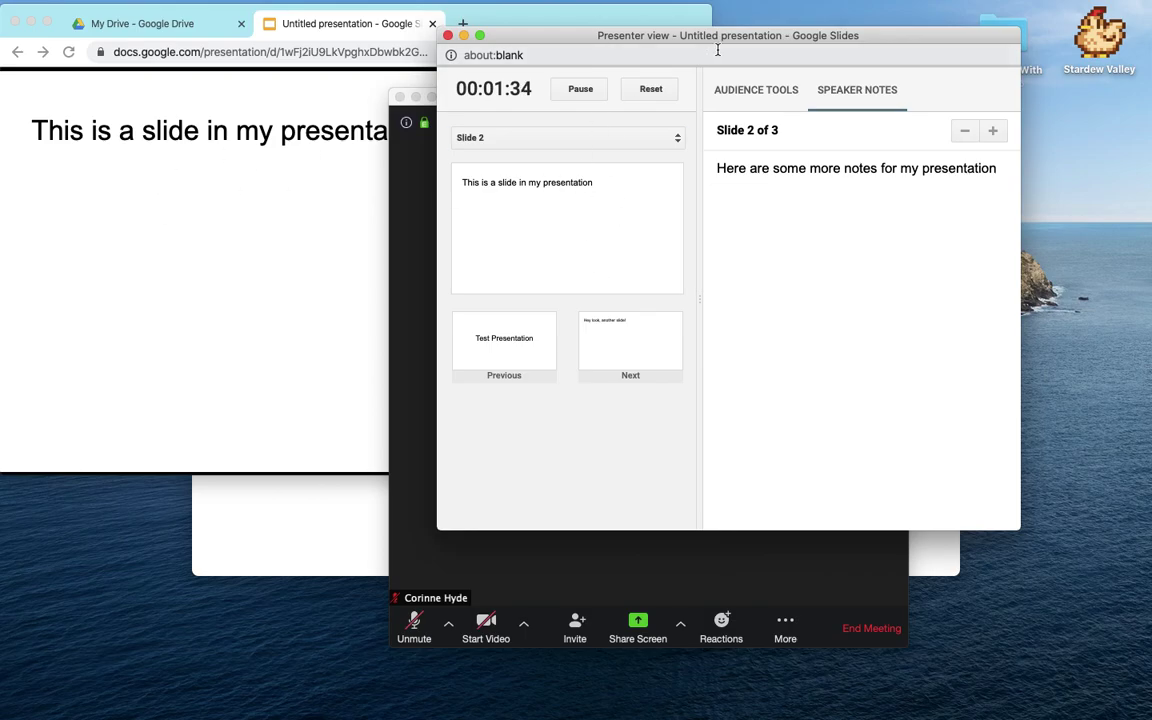
# Step: Place a shorter, slightly wider Presenter view window over the slideshow and set the Zoom meeting window beside it
pyautogui.moveTo(738, 36); pyautogui.dragTo(618, 131)
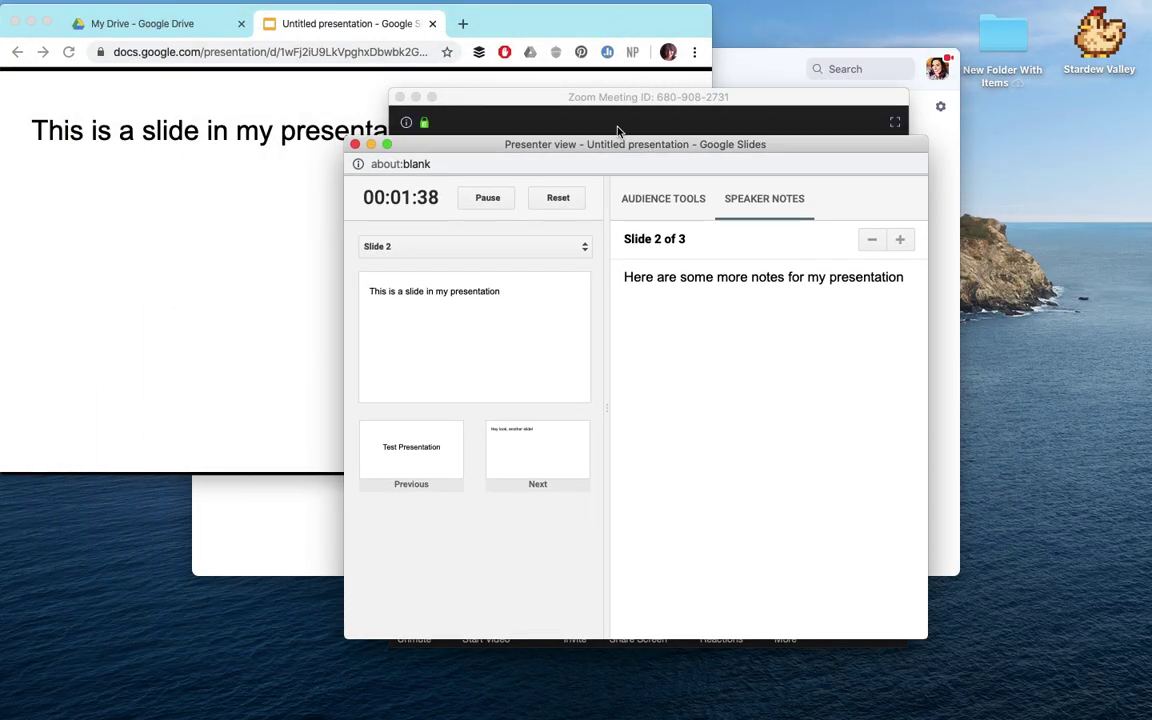
pyautogui.click(558, 21)
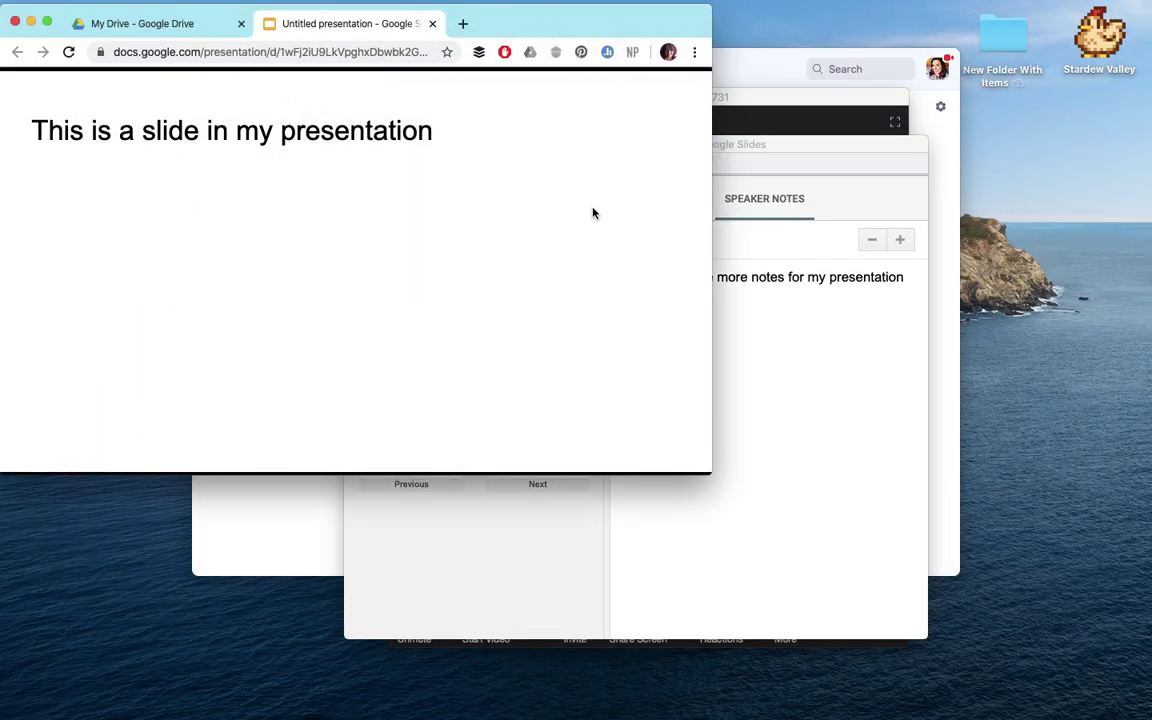
pyautogui.moveTo(813, 145); pyautogui.dragTo(463, 10)
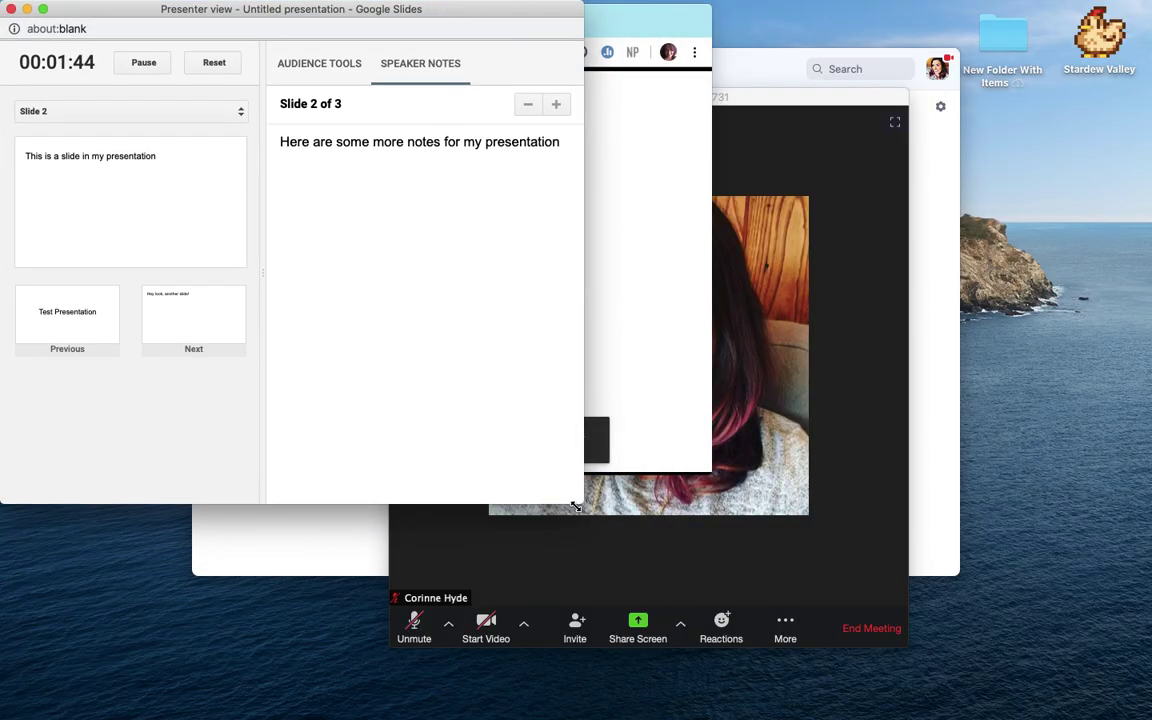
pyautogui.moveTo(577, 505); pyautogui.dragTo(603, 388)
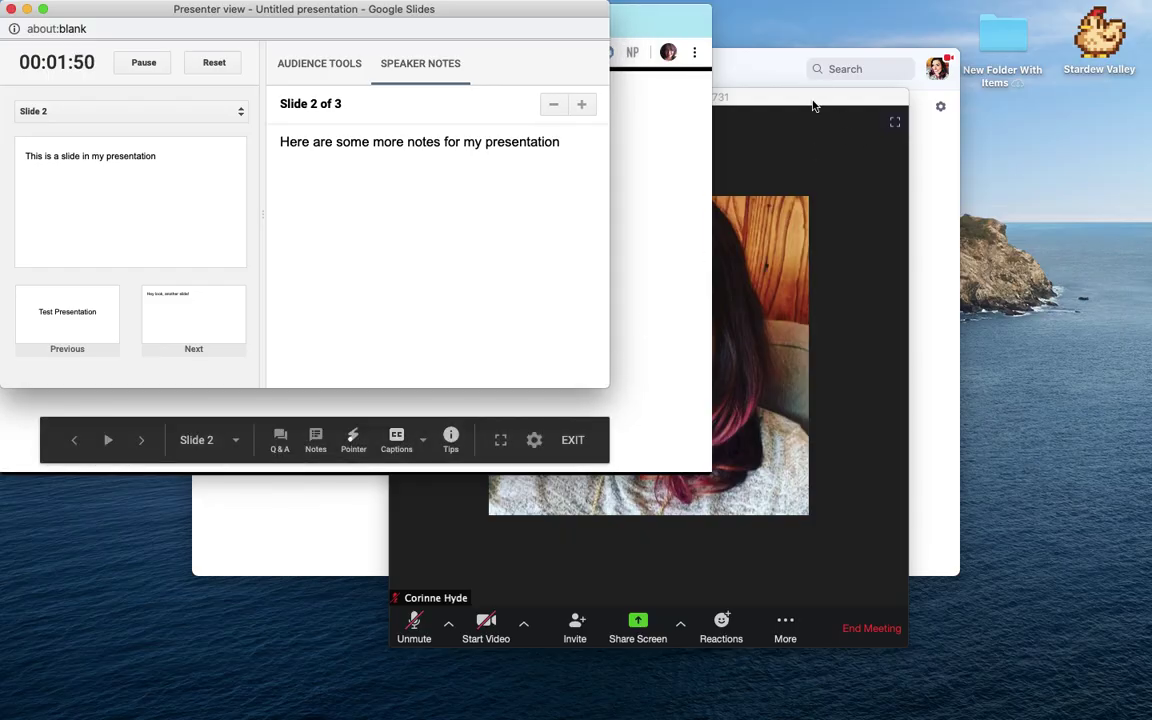
pyautogui.moveTo(823, 100); pyautogui.dragTo(1044, 14)
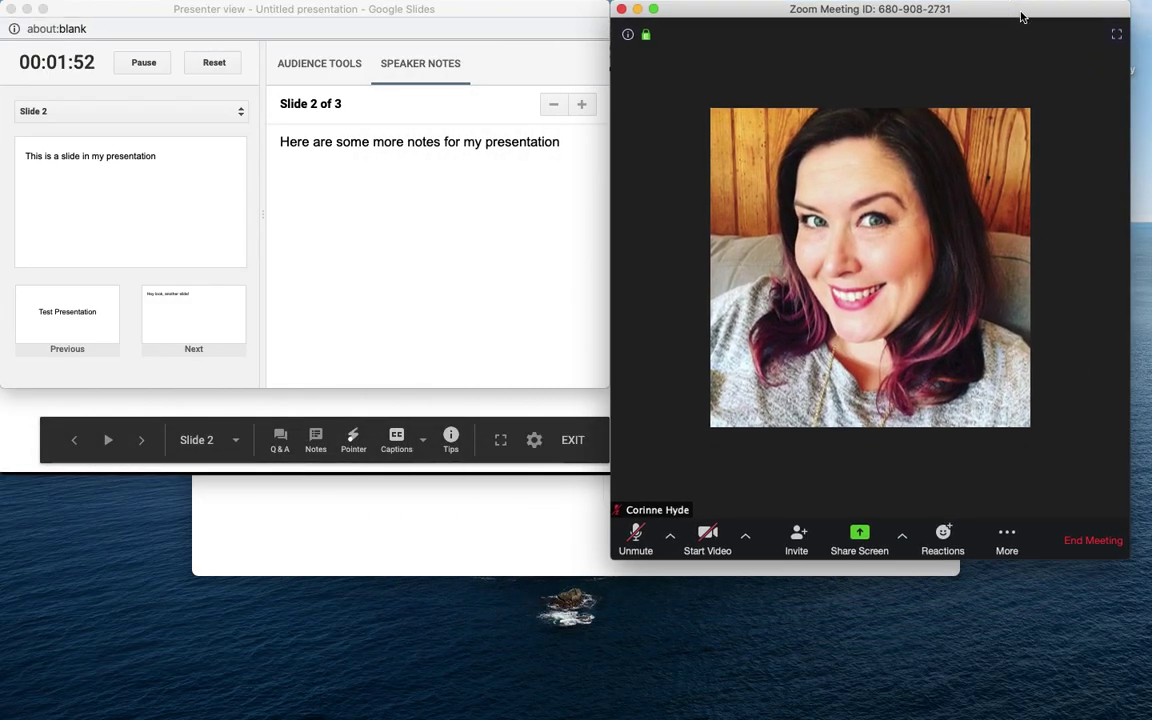
# Step: Share only the Google Chrome slideshow window in the Zoom meeting, without computer sound, and move Presenter view off the shared slide
pyautogui.click(861, 536)
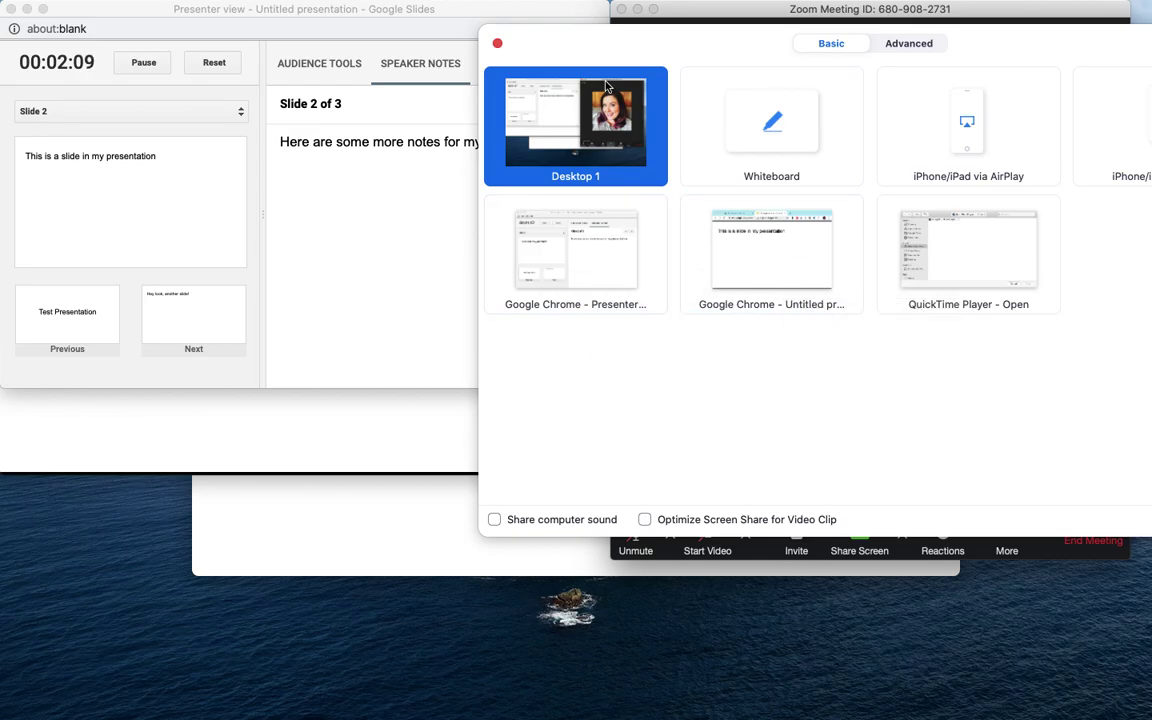
pyautogui.click(792, 263)
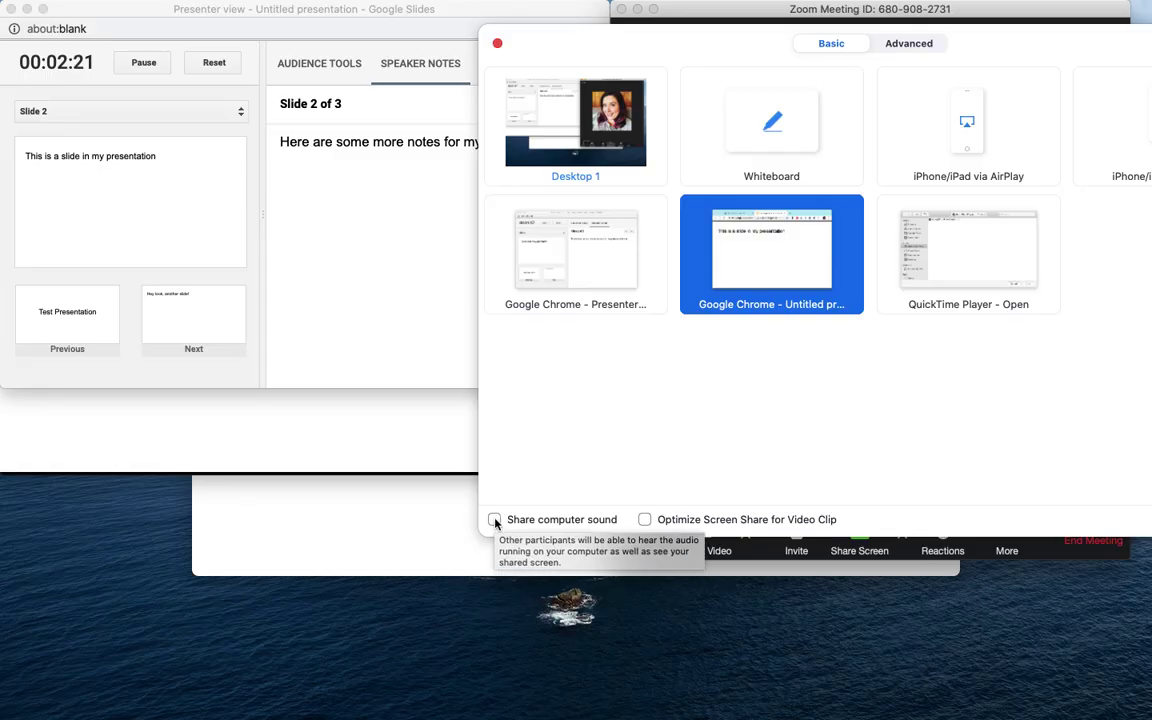
pyautogui.moveTo(1083, 39); pyautogui.dragTo(800, 56)
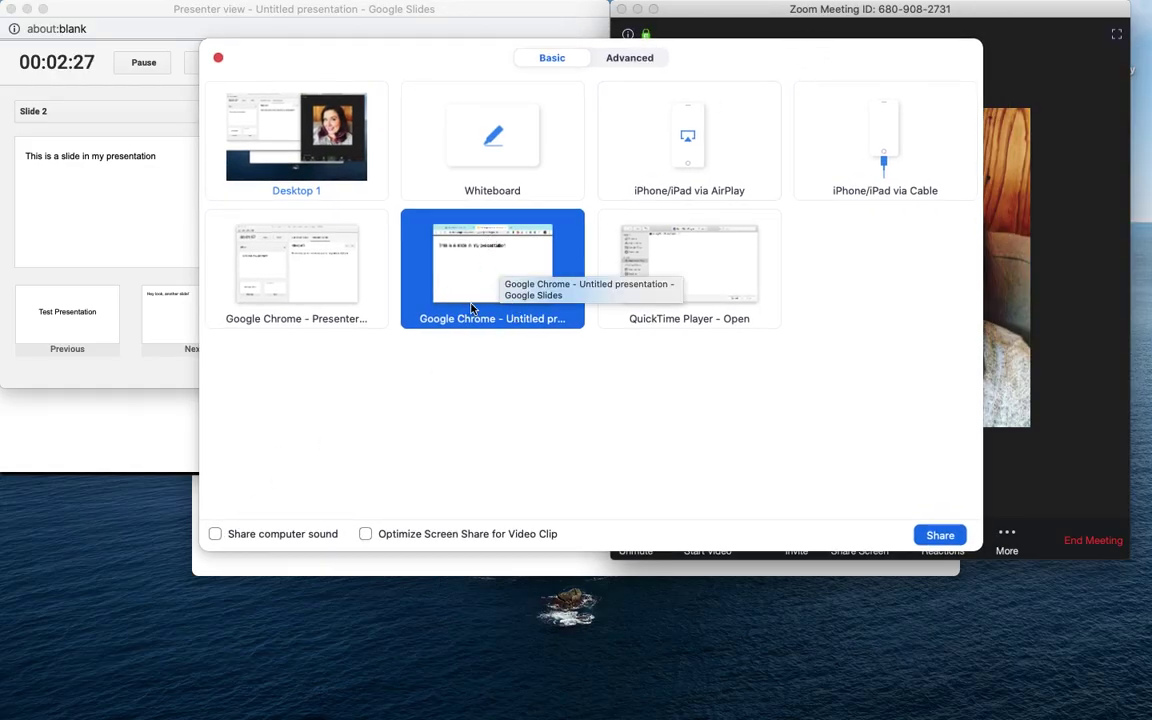
pyautogui.click(940, 535)
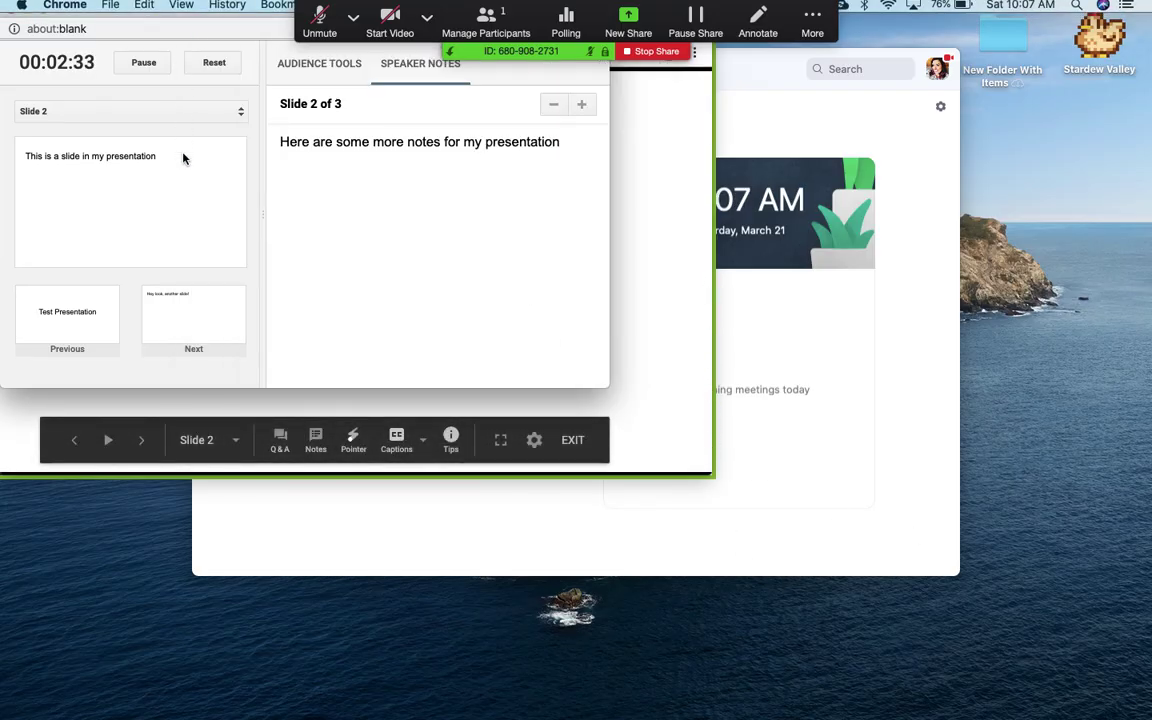
pyautogui.moveTo(173, 20); pyautogui.dragTo(710, 278)
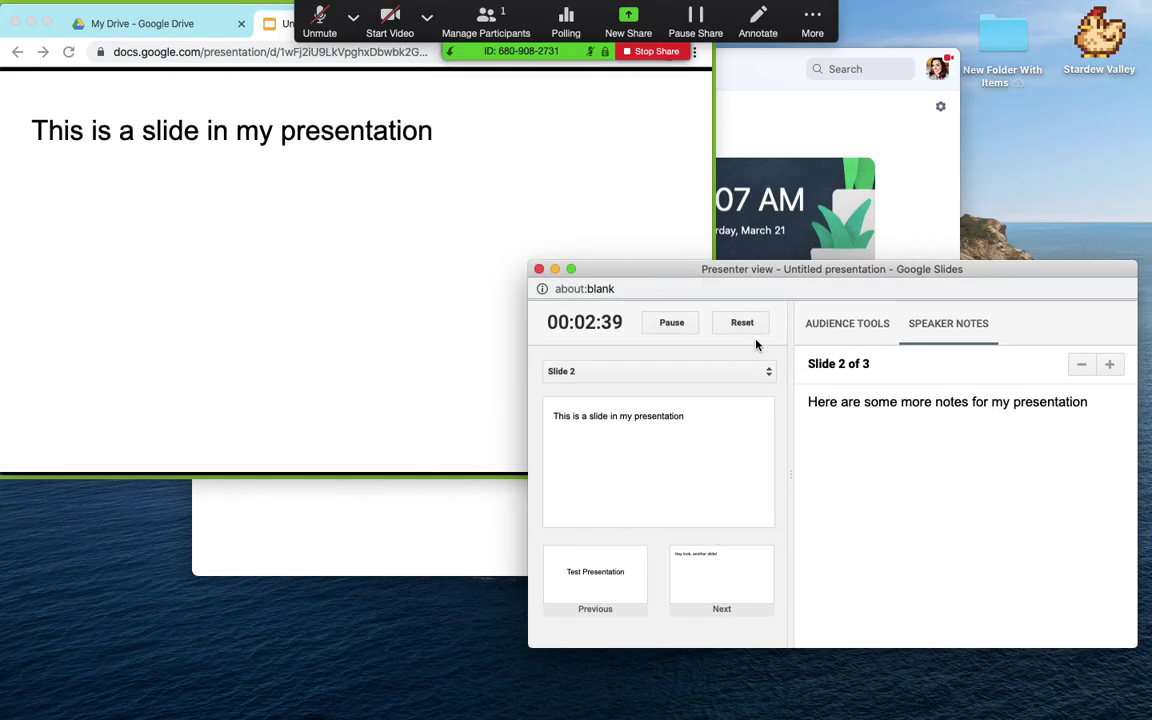
# Step: Move Presenter view partly below the shared slideshow, then bring the Zoom home window forward and place it low beside Presenter view
pyautogui.moveTo(829, 268); pyautogui.dragTo(369, 305)
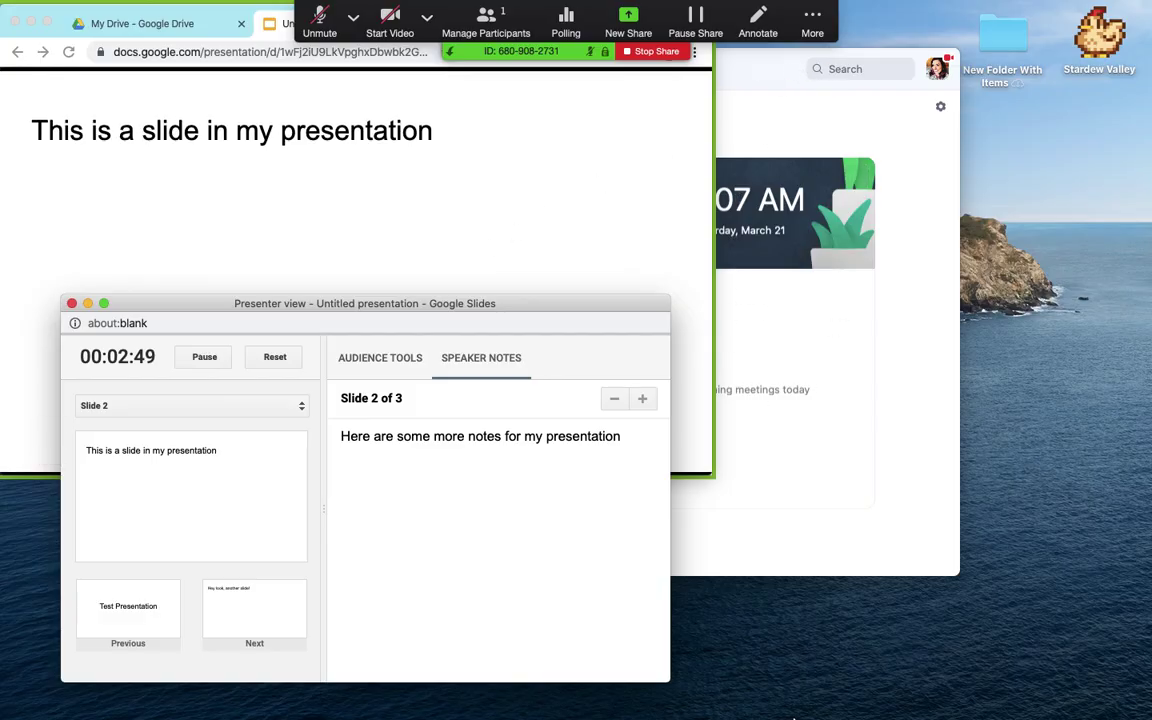
pyautogui.moveTo(793, 717)
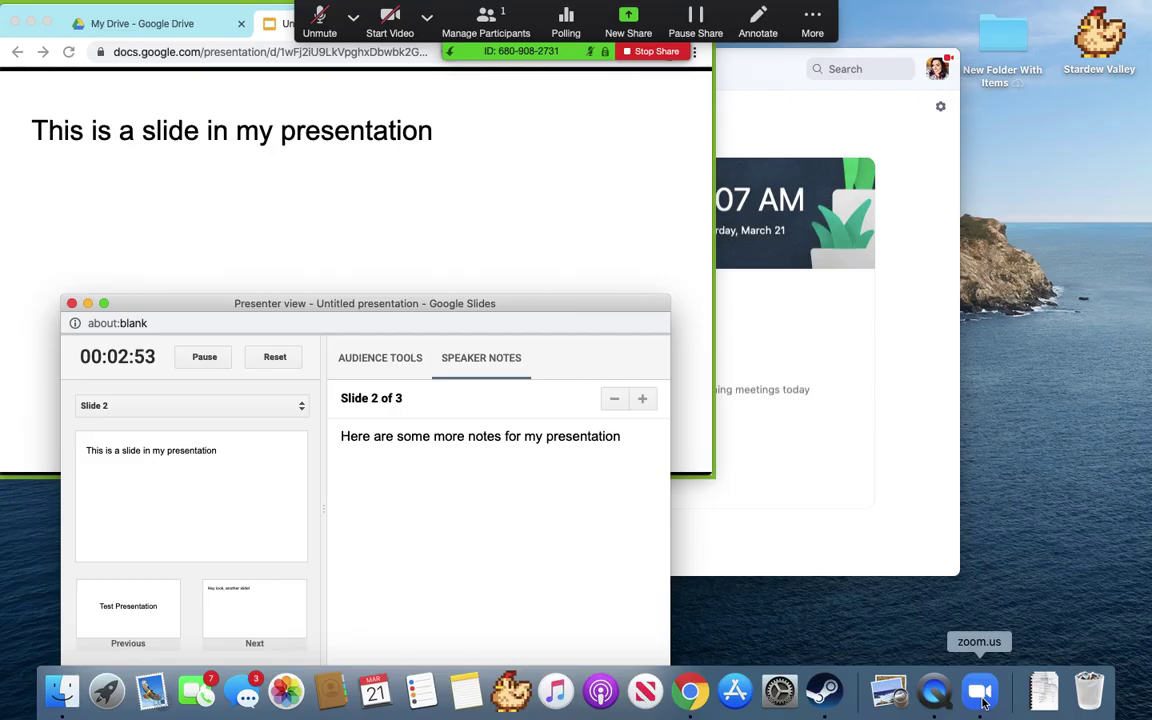
pyautogui.rightClick(983, 703)
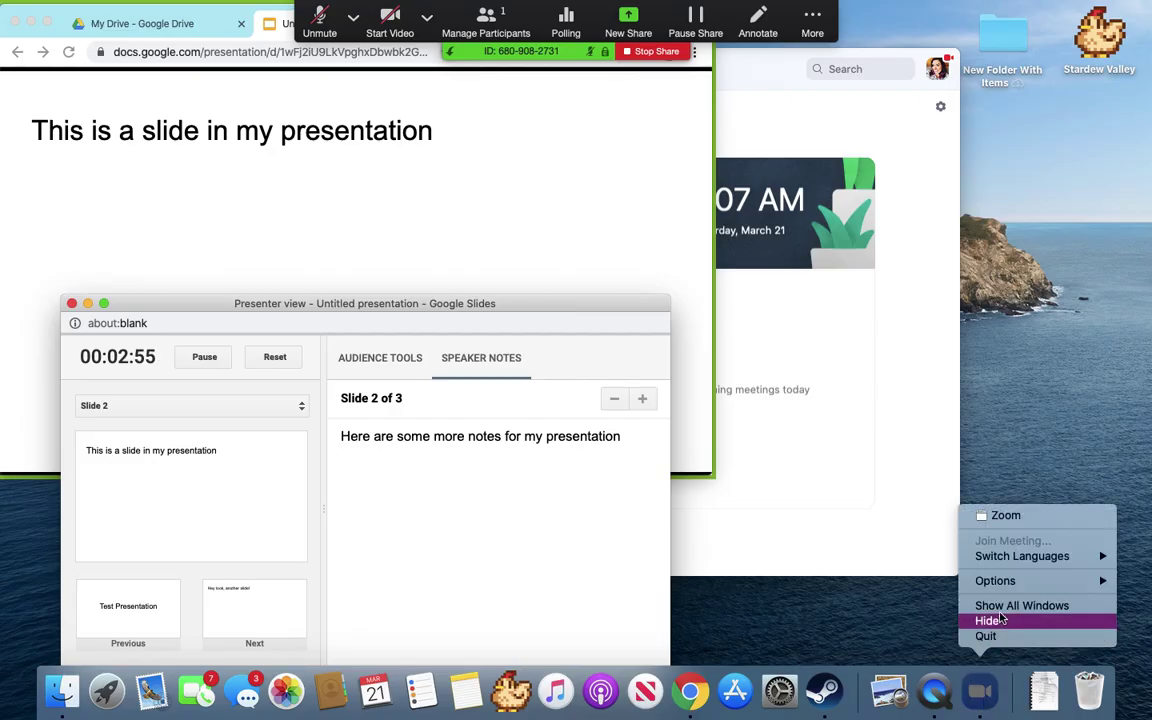
pyautogui.click(1012, 516)
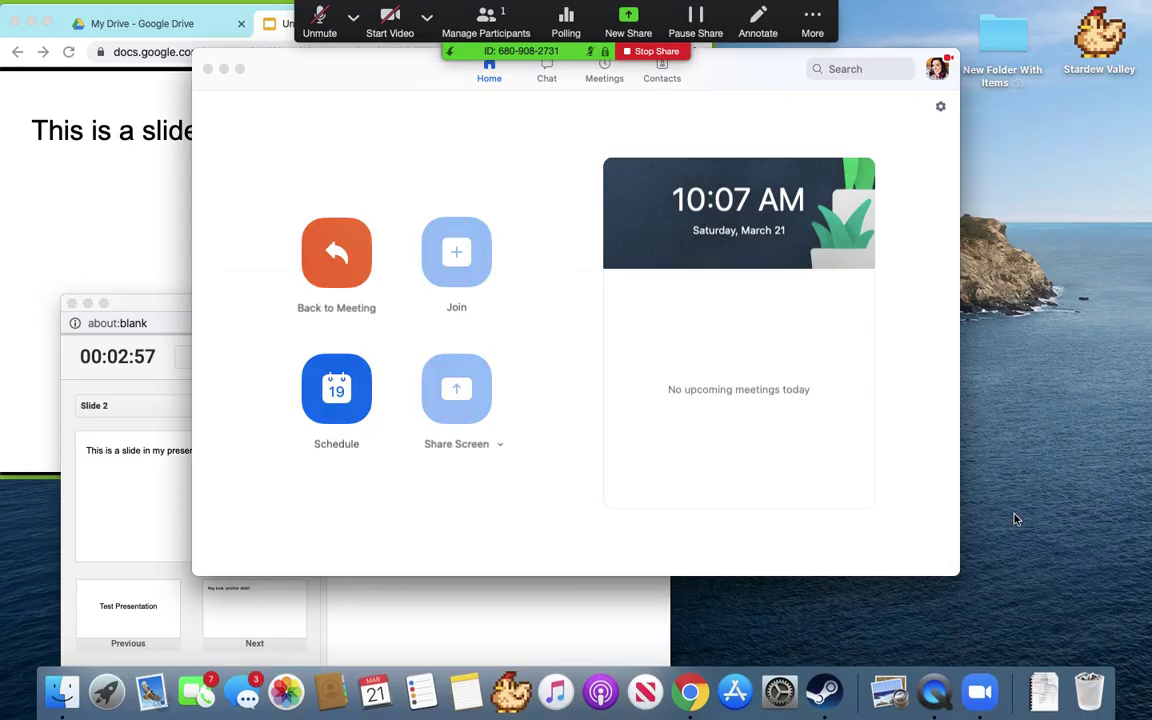
pyautogui.moveTo(767, 80); pyautogui.dragTo(923, 123)
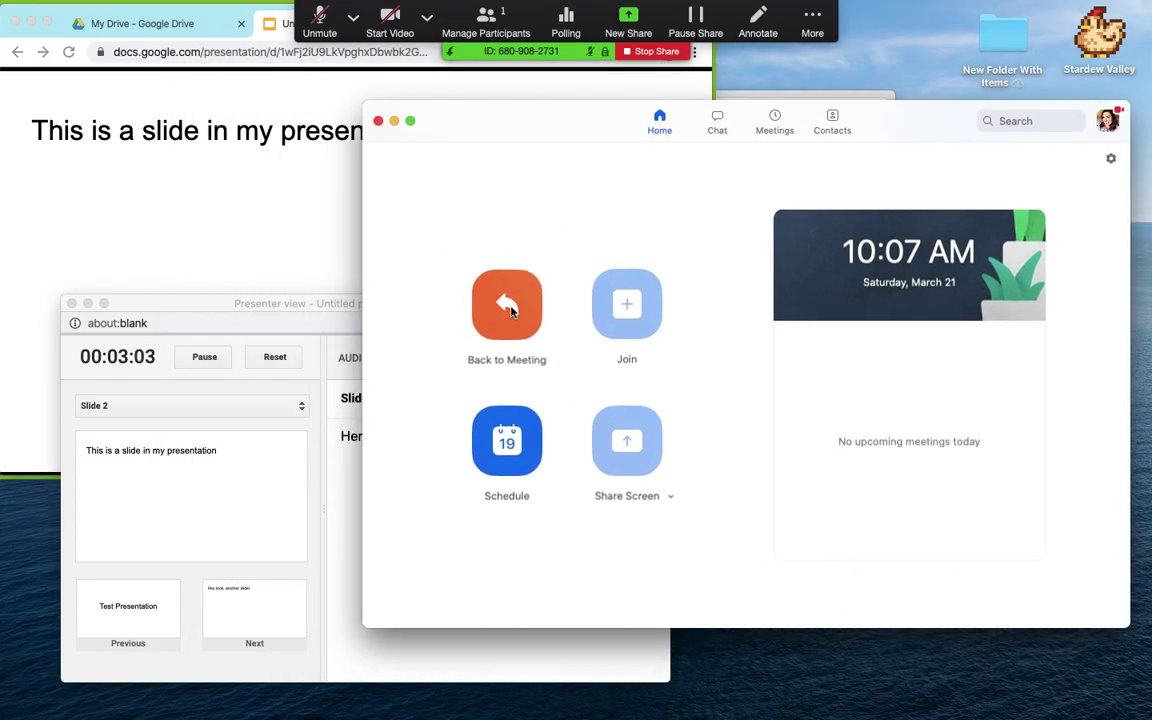
pyautogui.click(510, 311)
pyautogui.moveTo(543, 134); pyautogui.dragTo(564, 326)
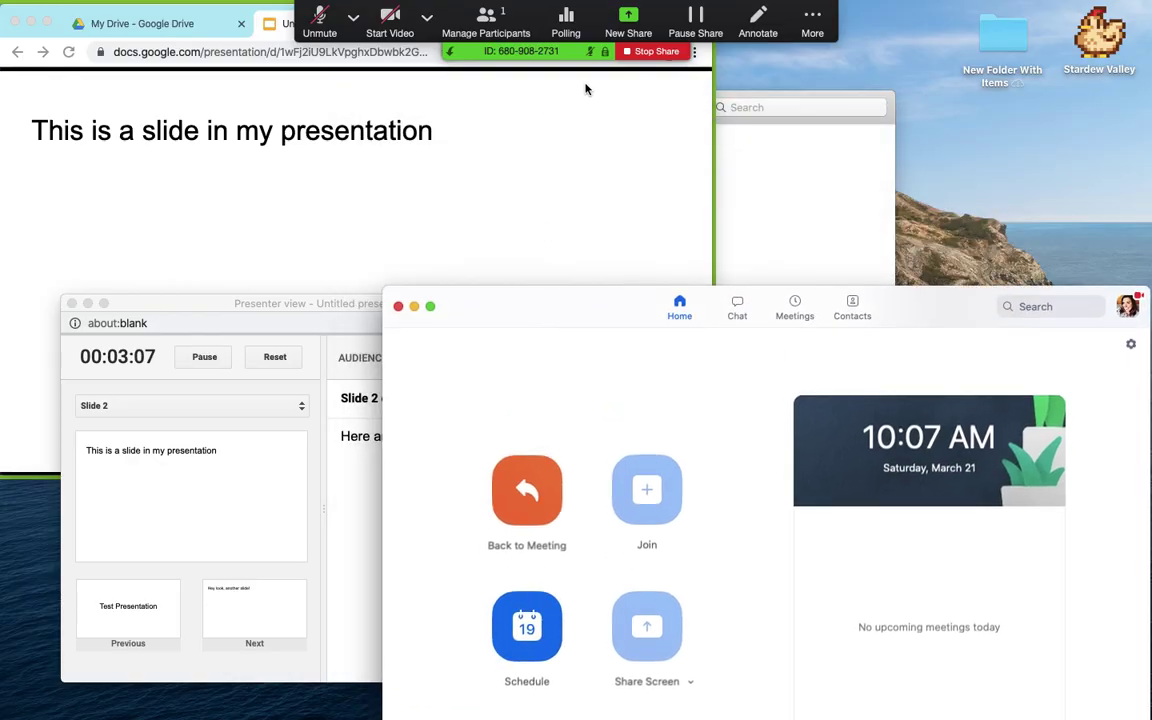
pyautogui.click(815, 24)
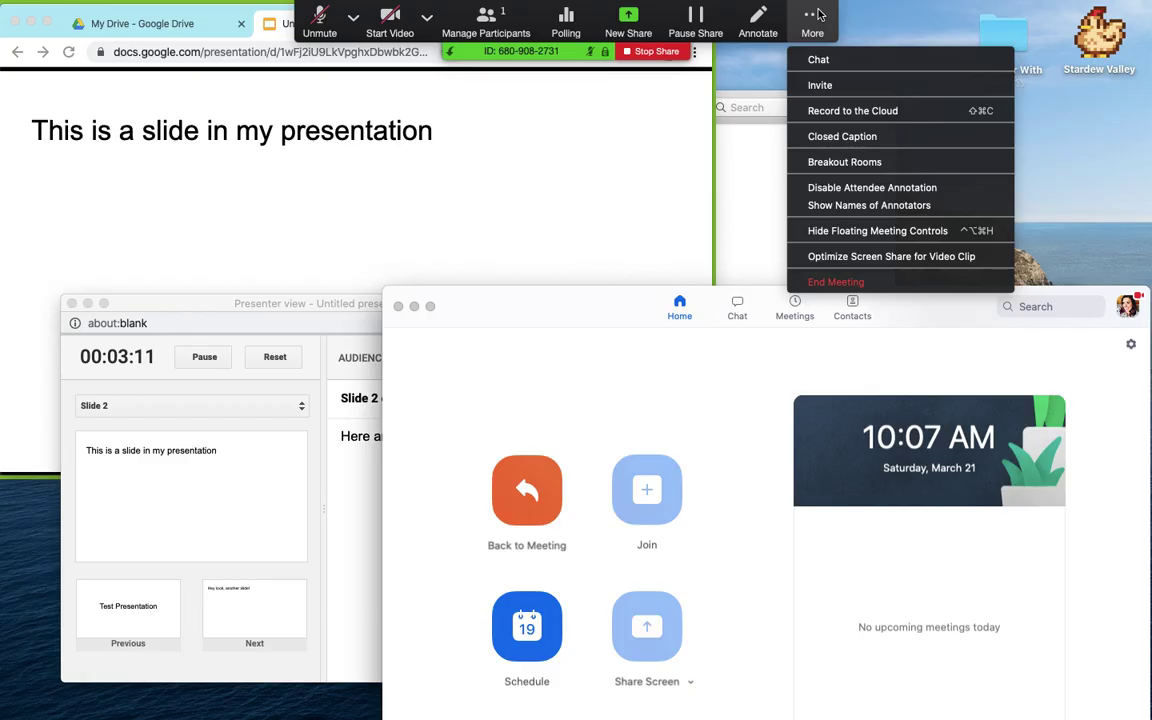
pyautogui.click(815, 18)
pyautogui.click(815, 18)
pyautogui.click(818, 15)
# Step: Start the camera video in the meeting and place its slightly enlarged thumbnail beside the meeting controls, clear of the shared slideshow
pyautogui.click(428, 20)
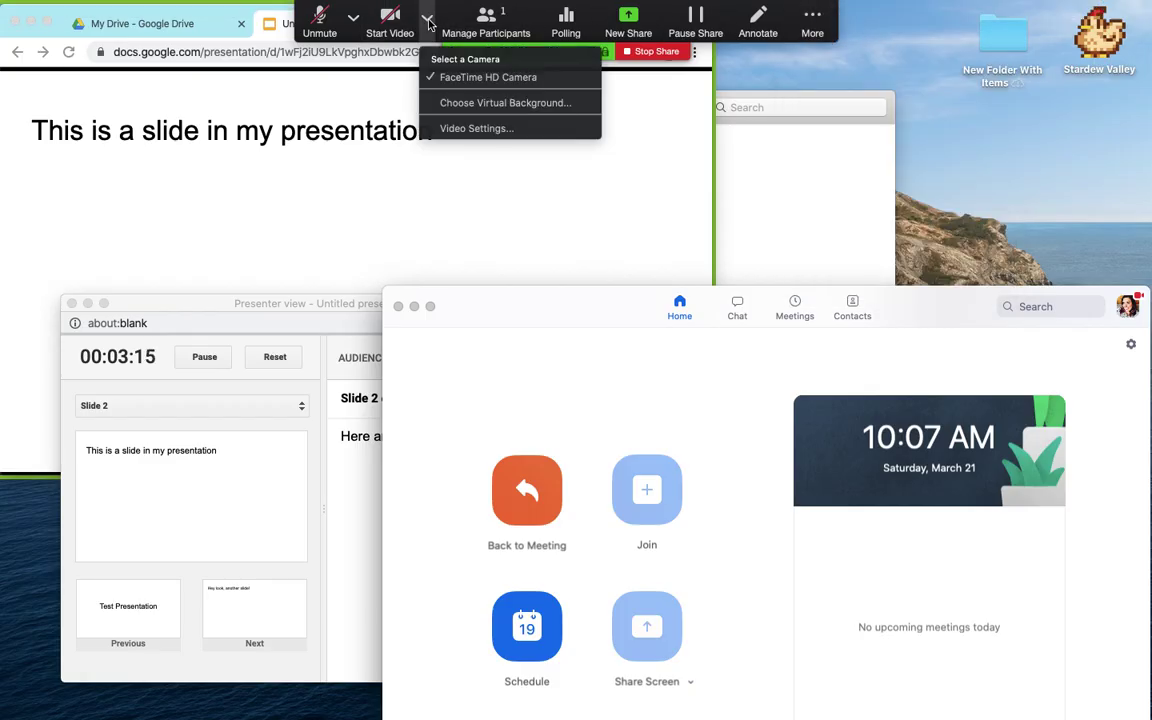
pyautogui.click(385, 22)
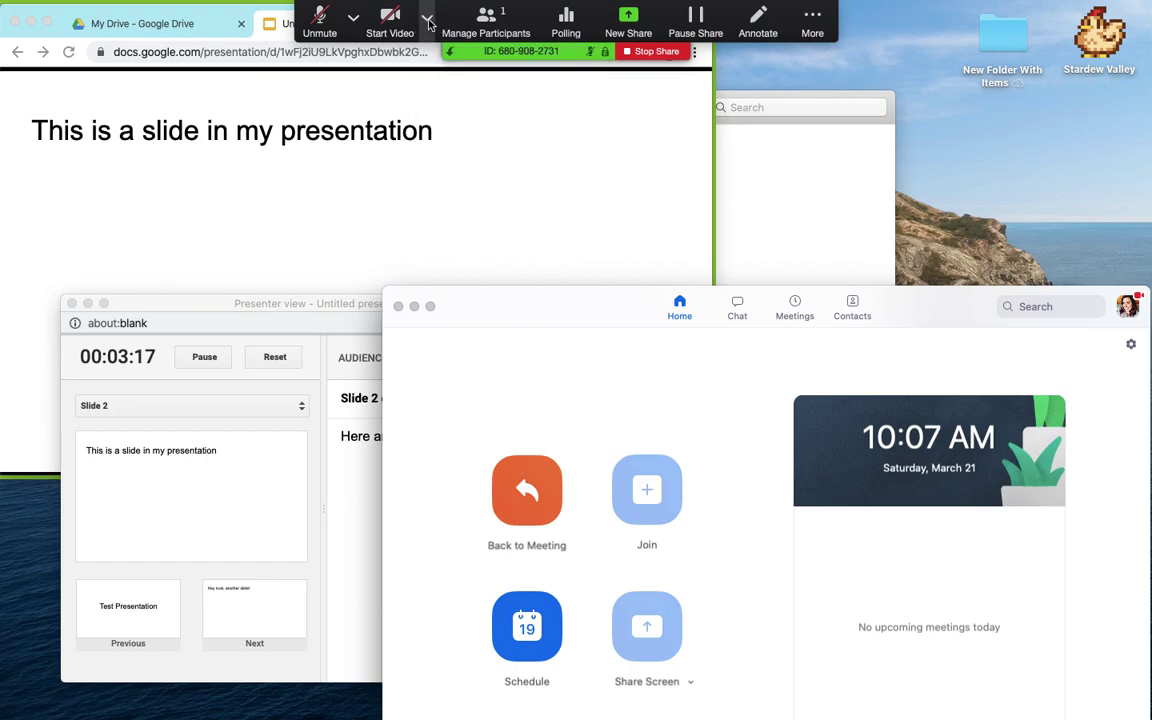
pyautogui.click(391, 22)
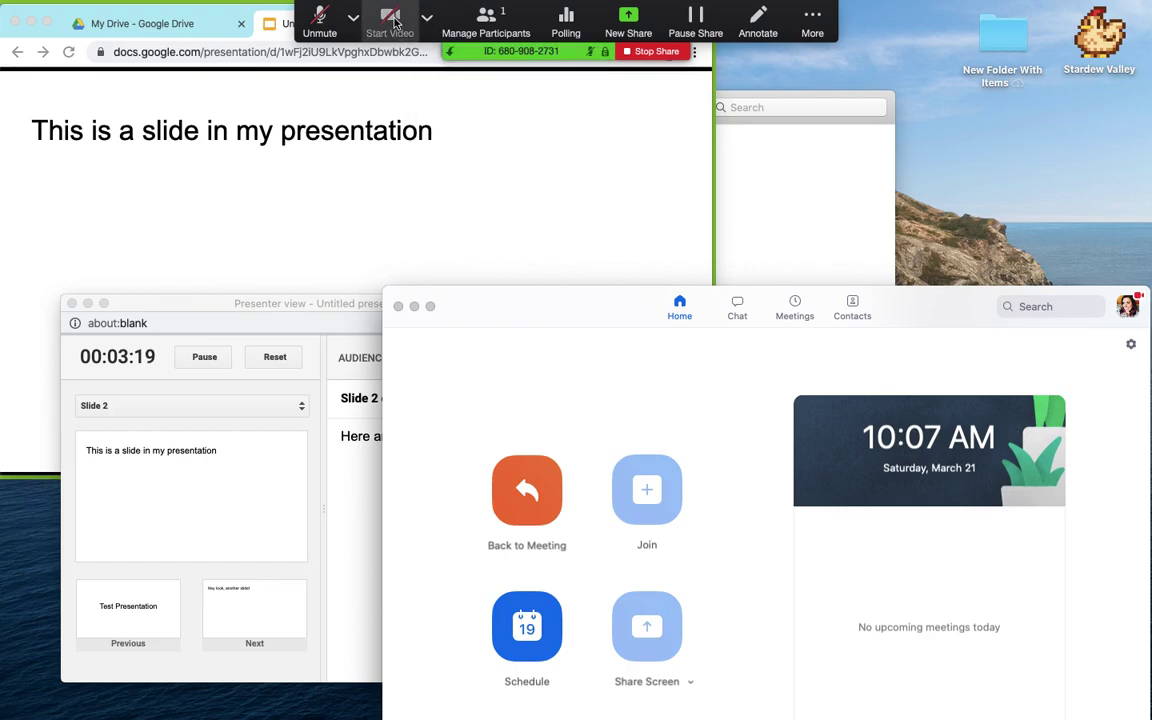
pyautogui.moveTo(1057, 105)
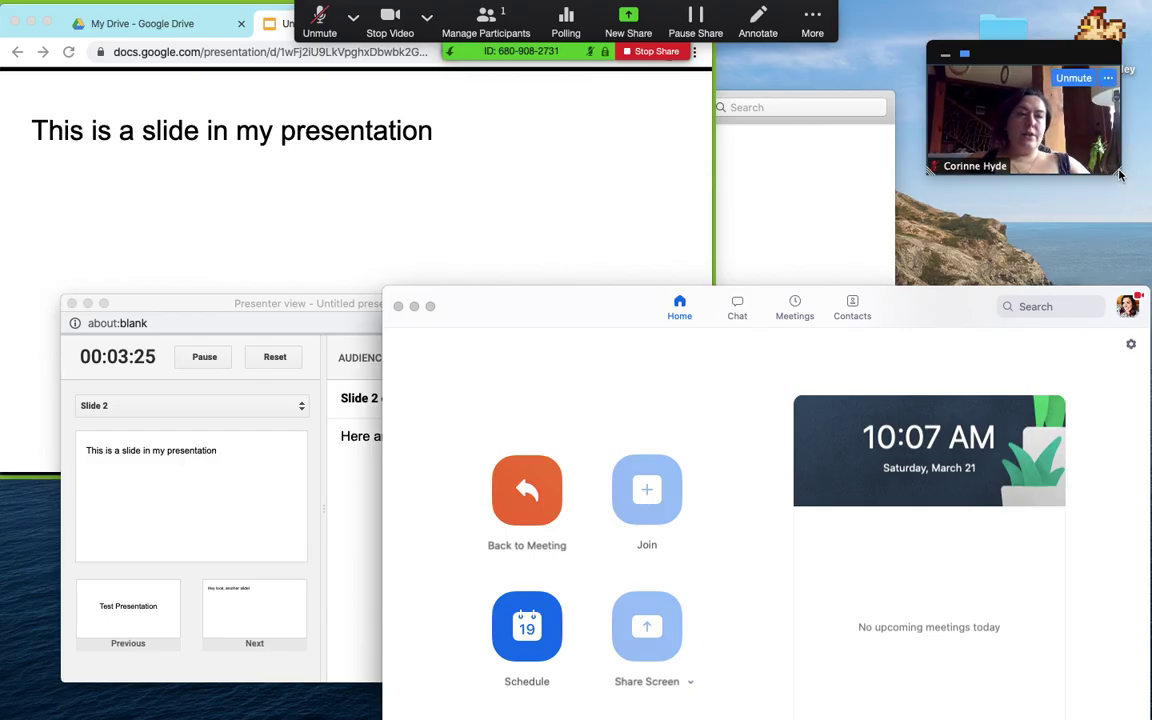
pyautogui.moveTo(1046, 54); pyautogui.dragTo(966, 24)
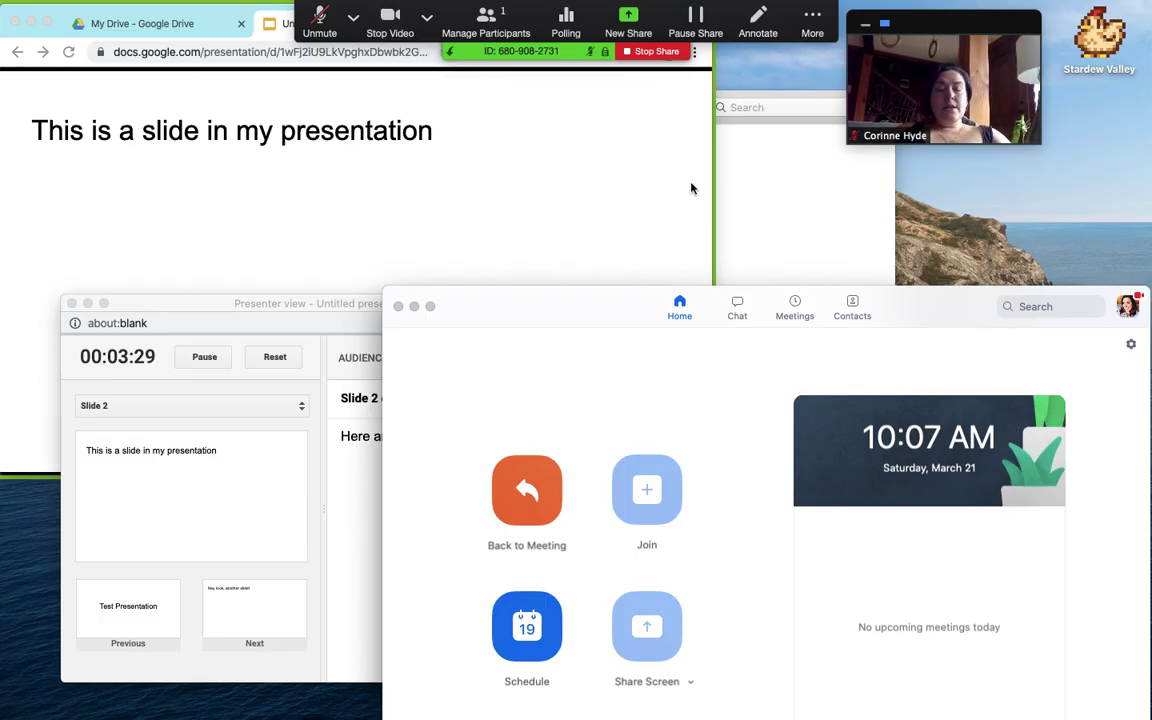
pyautogui.moveTo(892, 101)
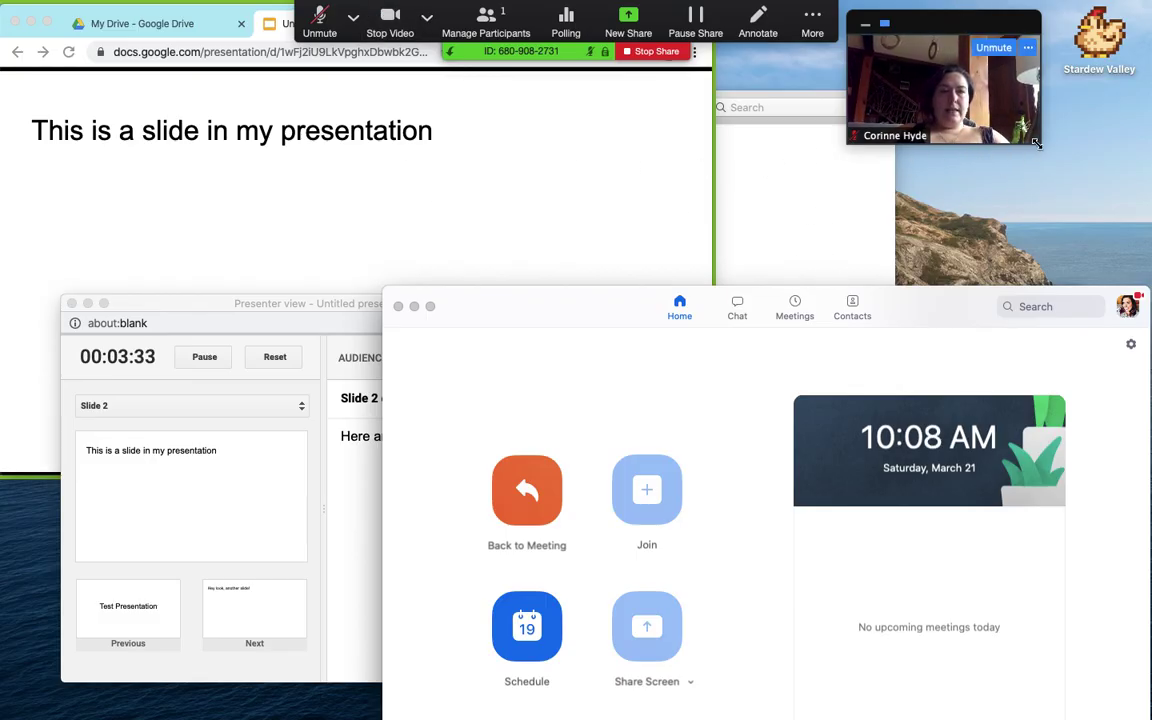
pyautogui.moveTo(1038, 140); pyautogui.dragTo(945, 165)
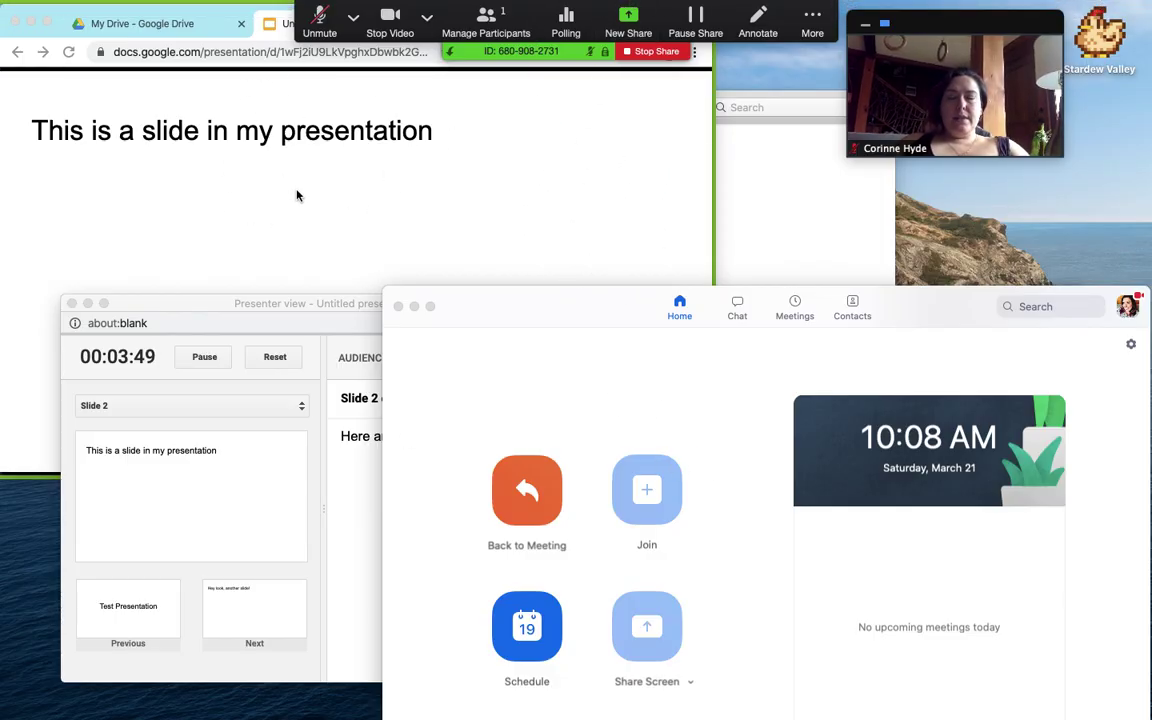
# Step: Place Presenter view over the shared slideshow and open the Zoom group chat below the video thumbnail, clear of the speaker notes text
pyautogui.moveTo(193, 303); pyautogui.dragTo(163, 97)
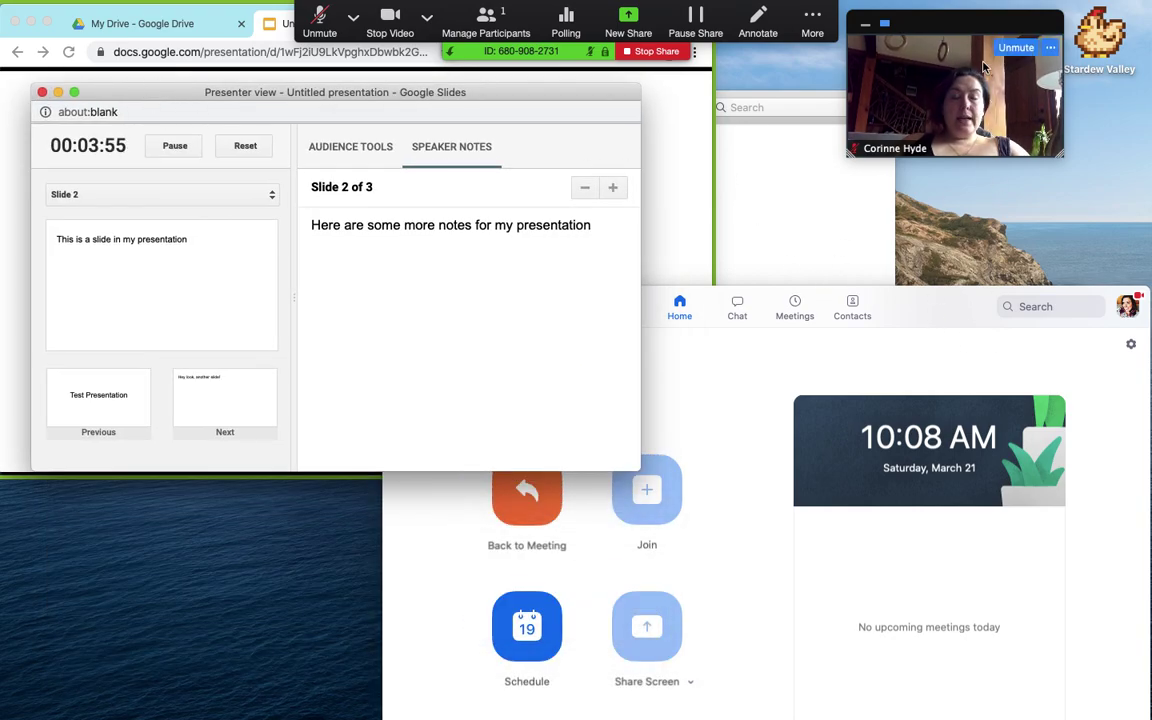
pyautogui.click(812, 20)
pyautogui.click(818, 57)
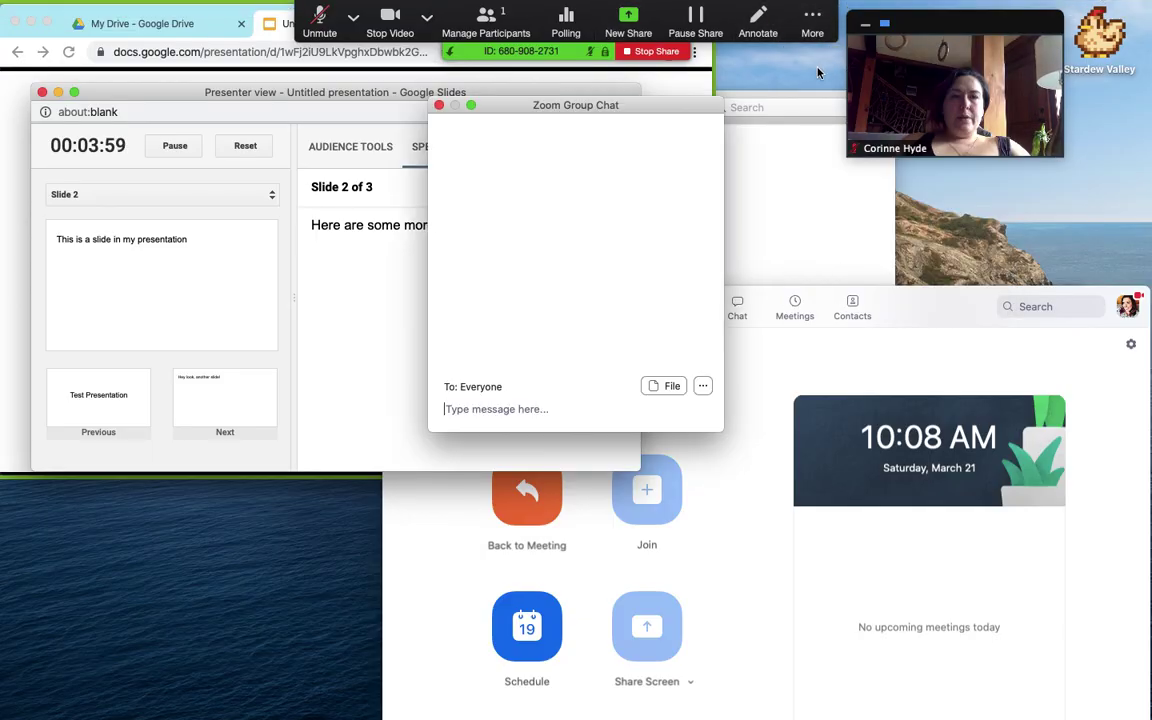
pyautogui.moveTo(605, 105); pyautogui.dragTo(761, 273)
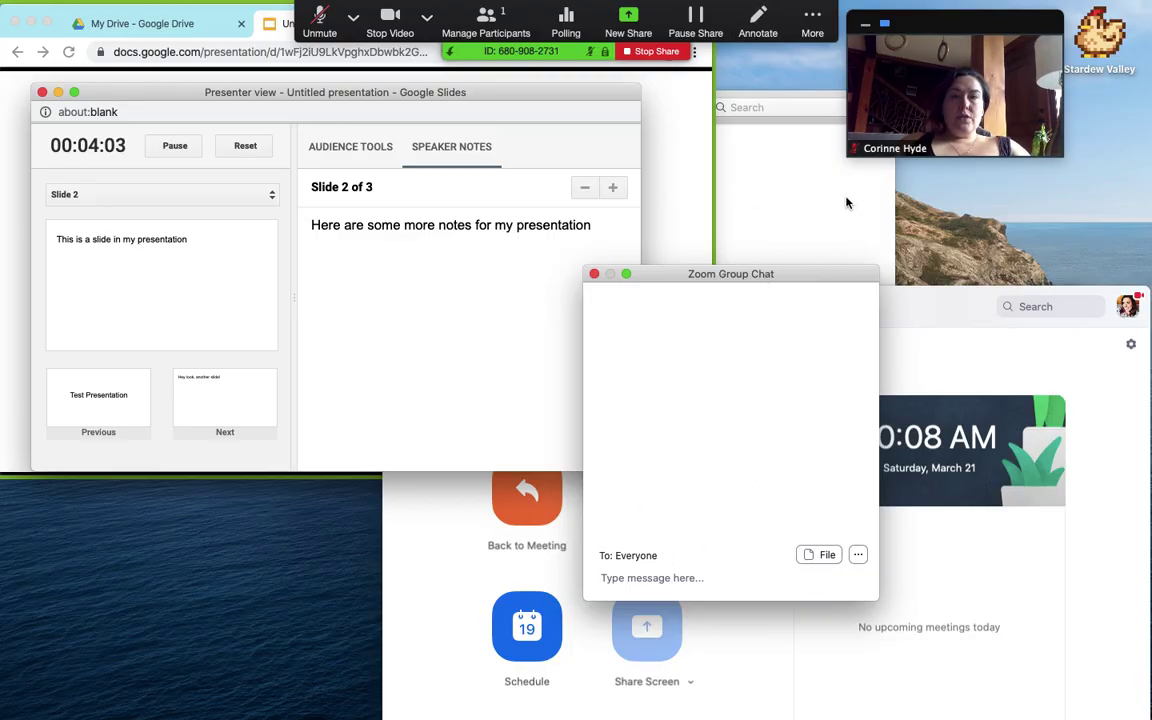
pyautogui.moveTo(690, 705)
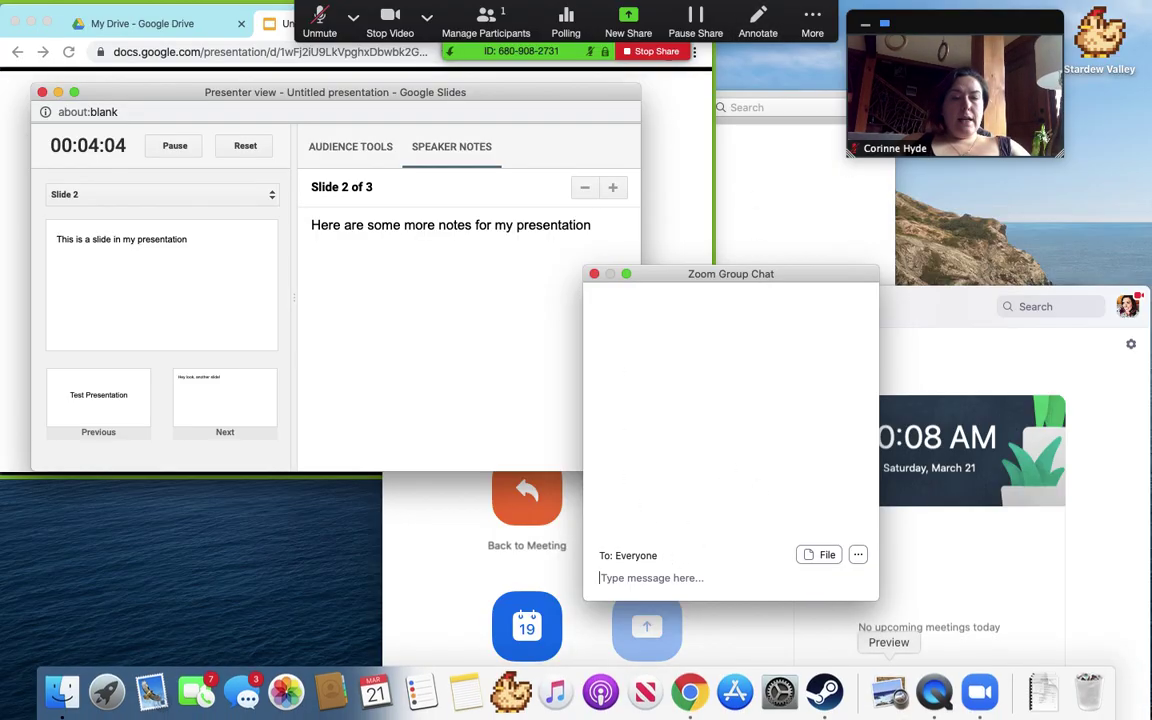
pyautogui.click(985, 703)
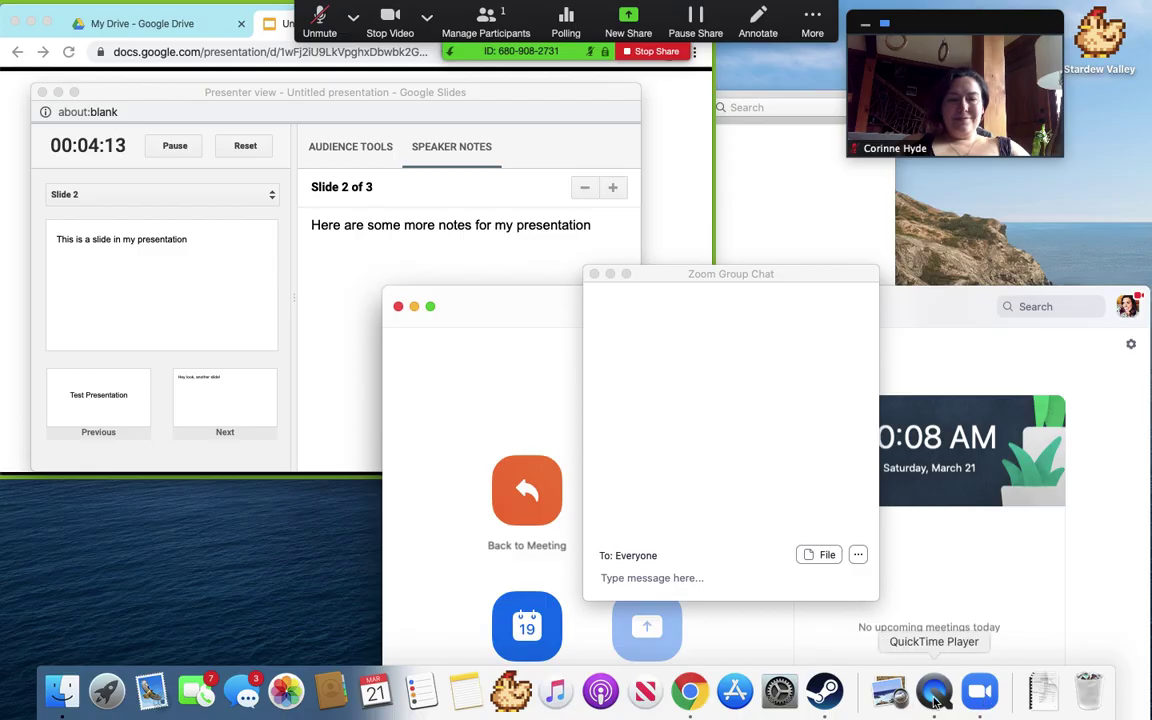